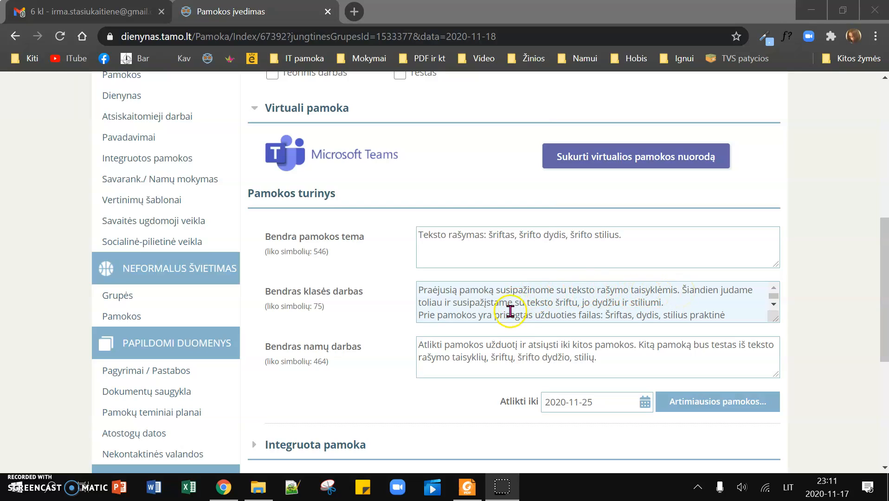
pyautogui.click(618, 303)
pyautogui.press('BackSpace')
pyautogui.write('iu')
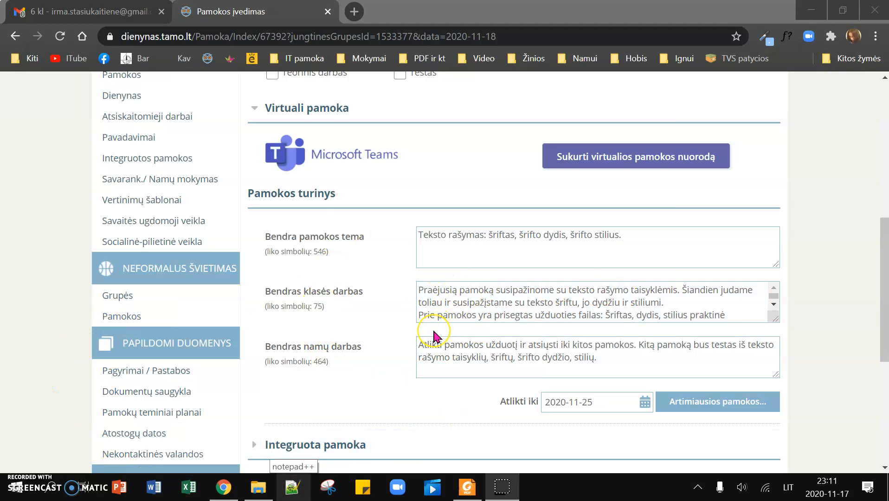
# Show the files attached to the 6A IT lesson in the Tamo diary.
pyautogui.scroll(5, 434, 337)
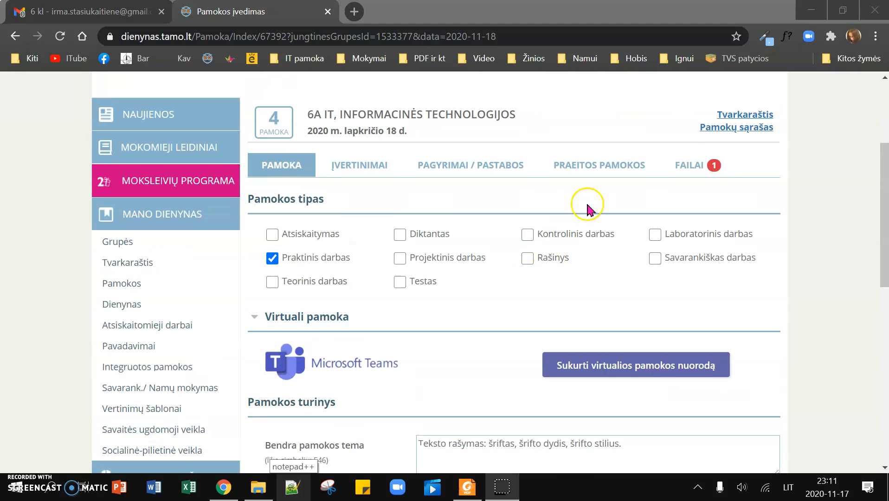
pyautogui.click(687, 165)
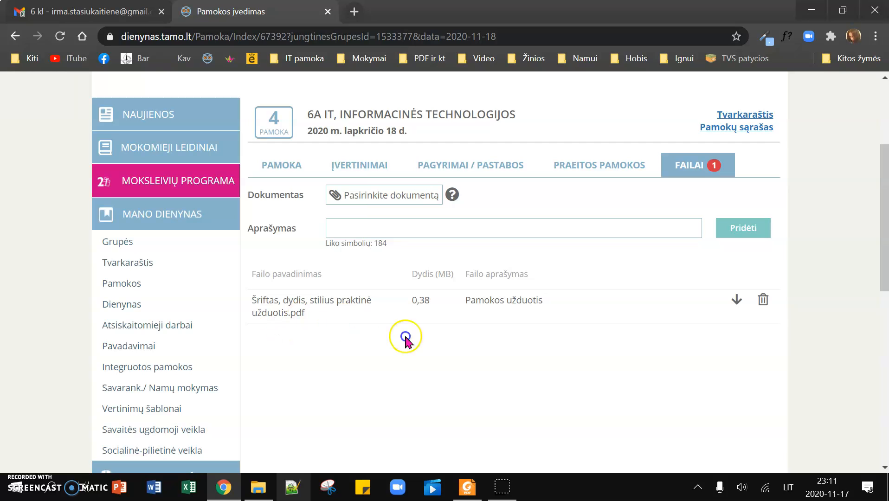
# Switch to the exercise PDF in Foxit Reader and enlarge it to about 150% to read the tasks.
pyautogui.click(468, 490)
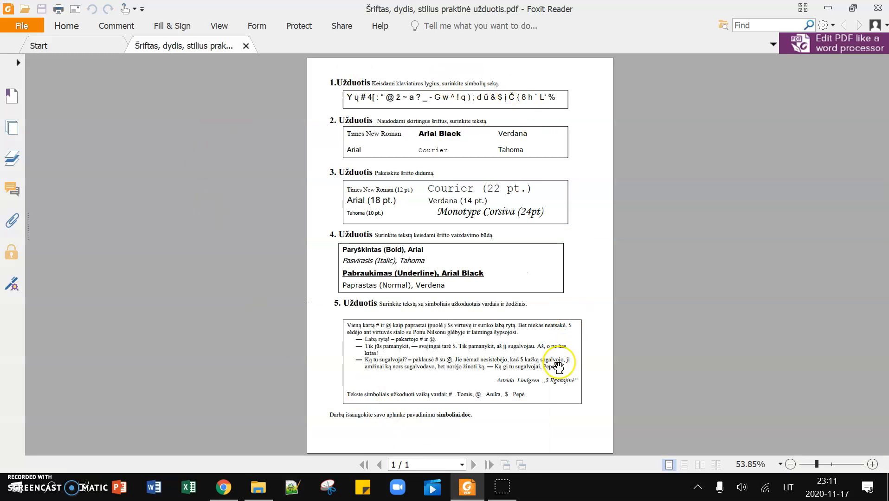
pyautogui.click(874, 464)
pyautogui.click(874, 465)
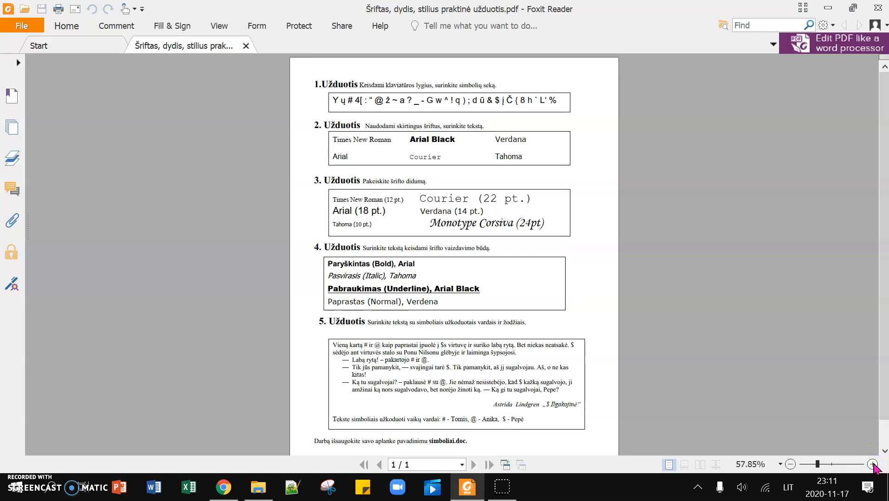
pyautogui.click(873, 465)
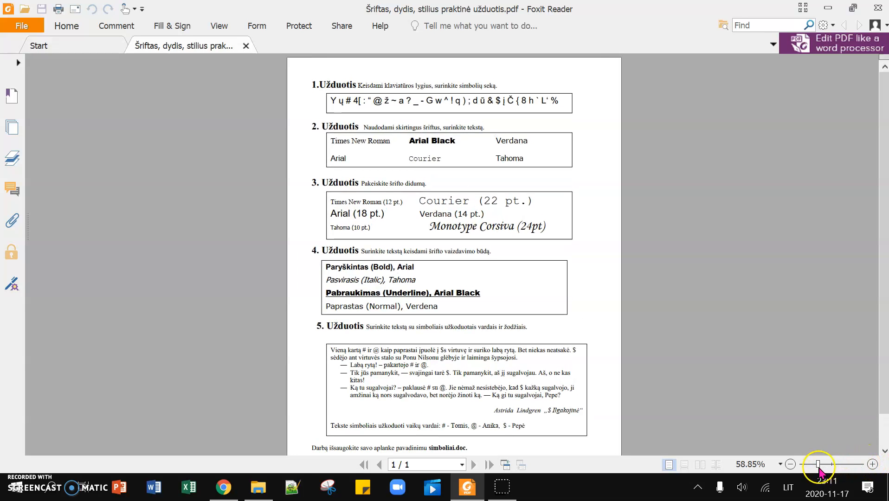
pyautogui.moveTo(818, 465); pyautogui.dragTo(837, 465)
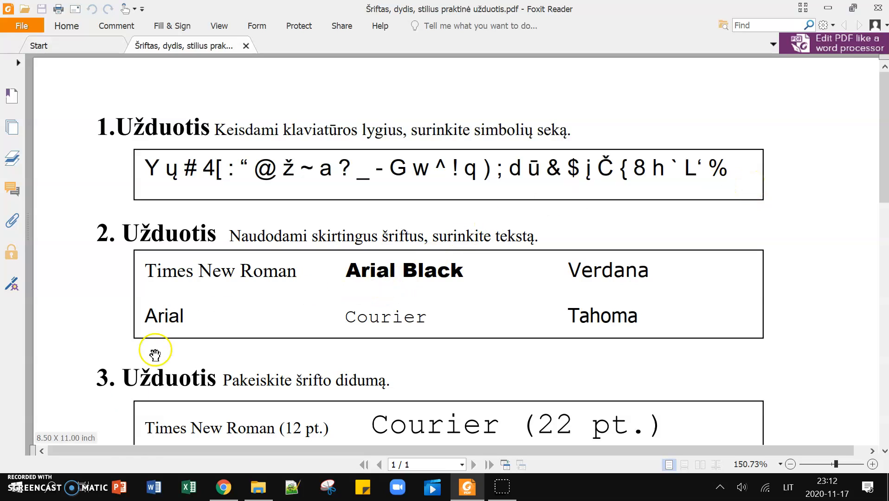
# Switch to Word and create a new blank document.
pyautogui.click(159, 497)
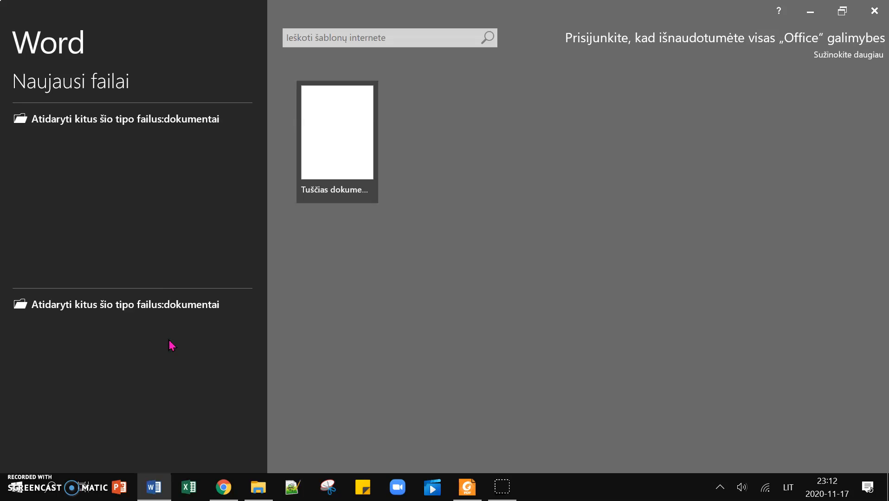
pyautogui.click(168, 293)
pyautogui.click(334, 135)
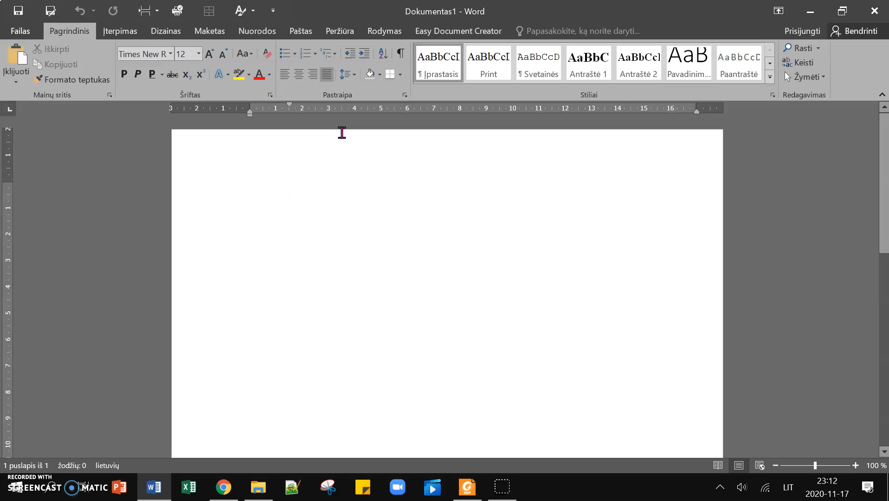
# Enter the heading line "Vardą Pavardę 6a" and start an unindented line below it with "1.".
pyautogui.write('Vardą')
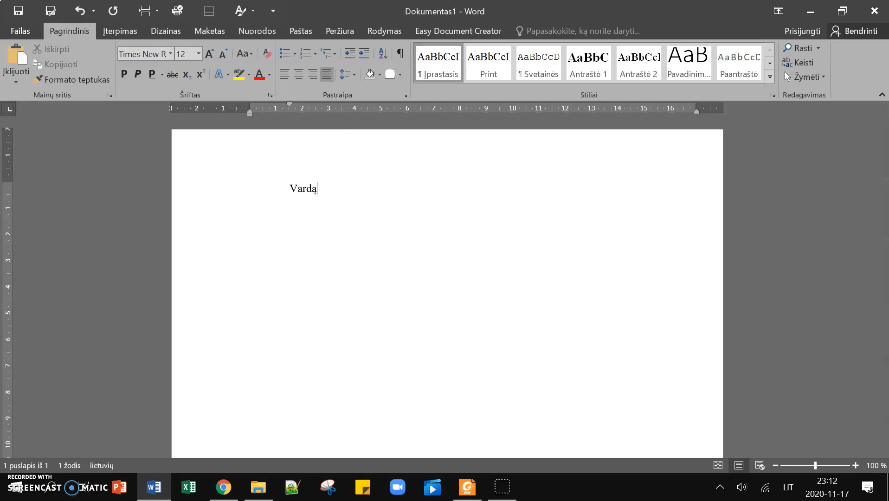
pyautogui.write(' Pavardę')
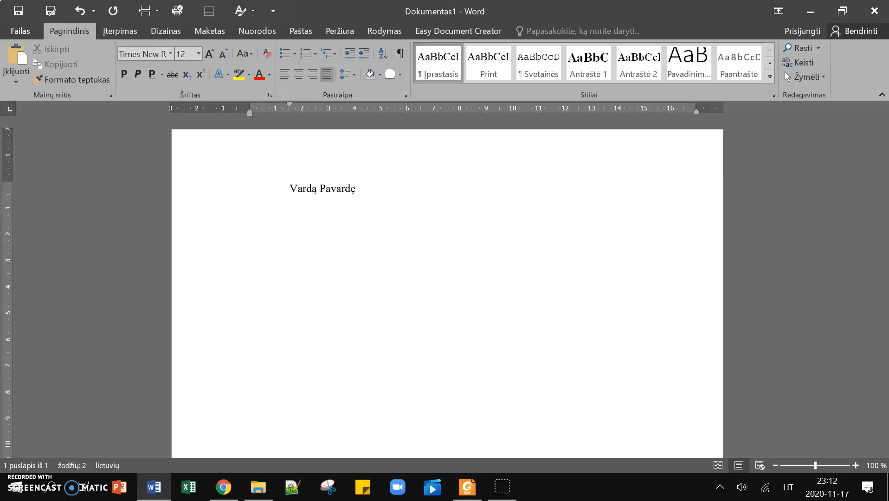
pyautogui.write(' 6a')
pyautogui.press('Return')
pyautogui.press('BackSpace')
pyautogui.write('1.')
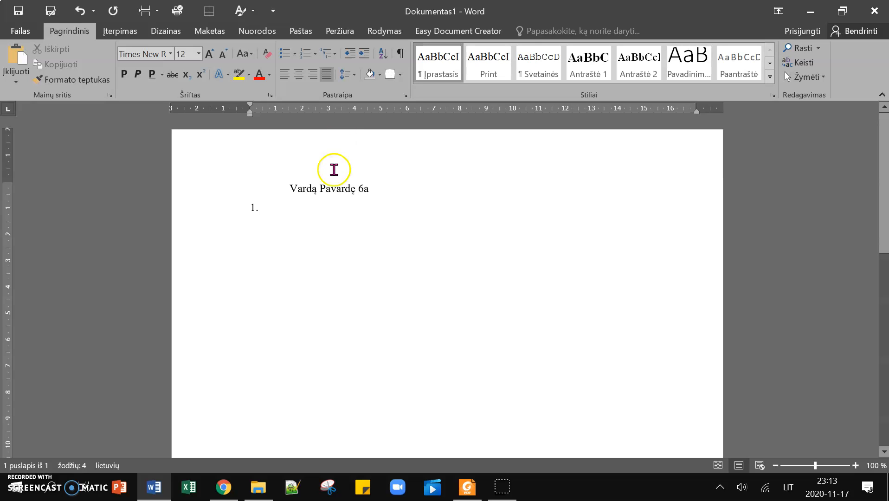
# Switch back to the PDF in Foxit Reader and examine the symbol sequence of the first exercise.
pyautogui.click(466, 487)
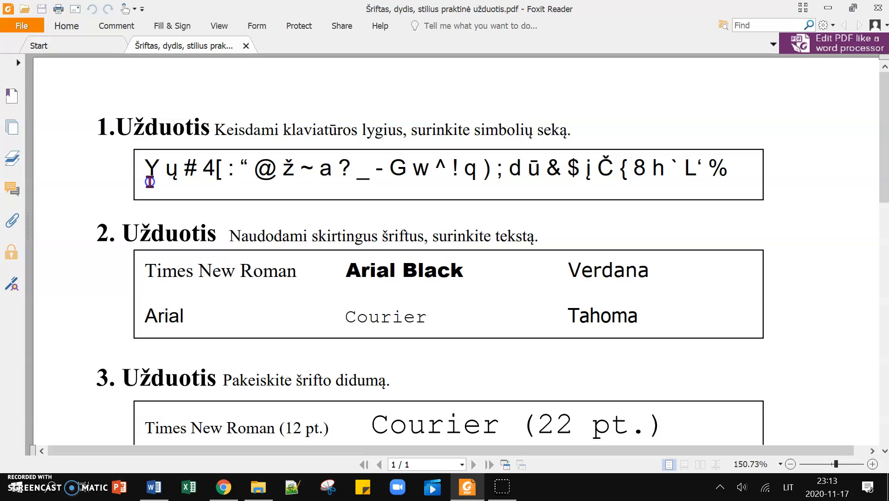
pyautogui.moveTo(147, 165); pyautogui.dragTo(730, 169)
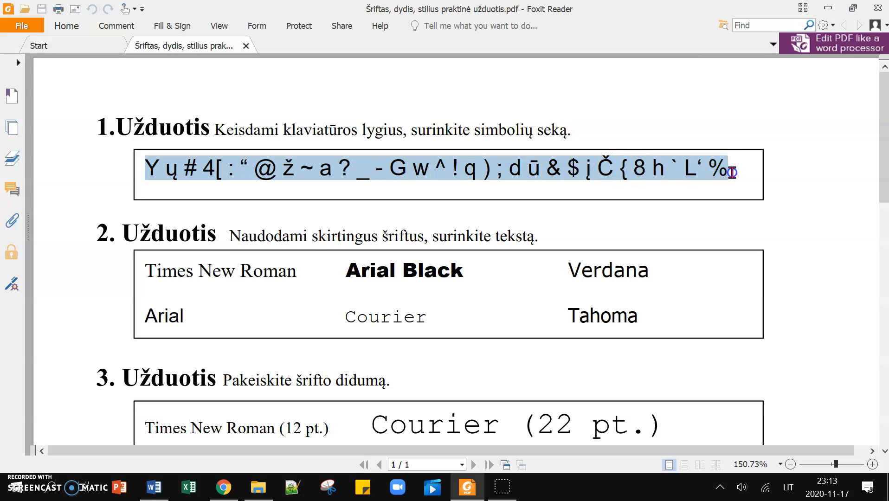
pyautogui.click(212, 195)
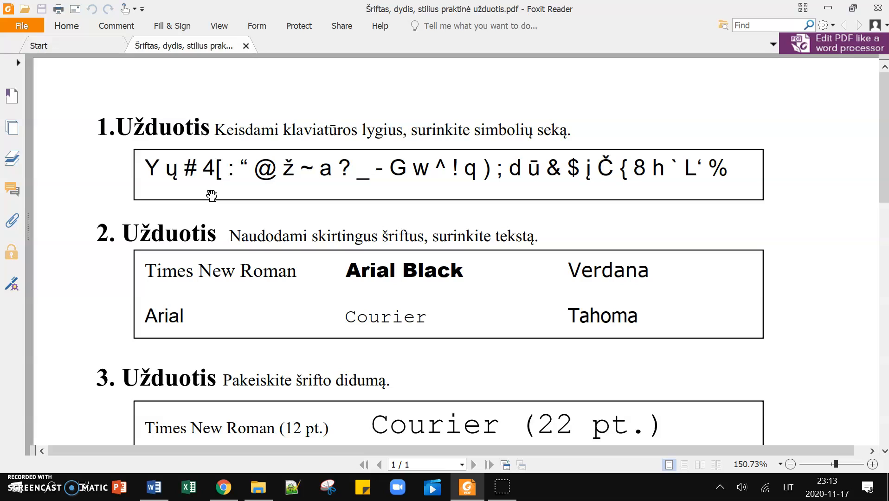
pyautogui.moveTo(208, 198); pyautogui.dragTo(207, 222)
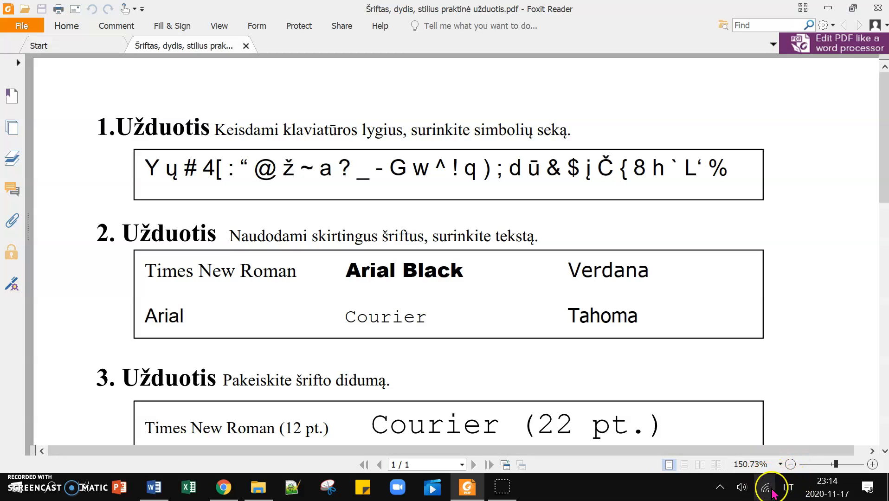
# View the available keyboard layouts and choose the Lithuanian keyboard.
pyautogui.click(789, 487)
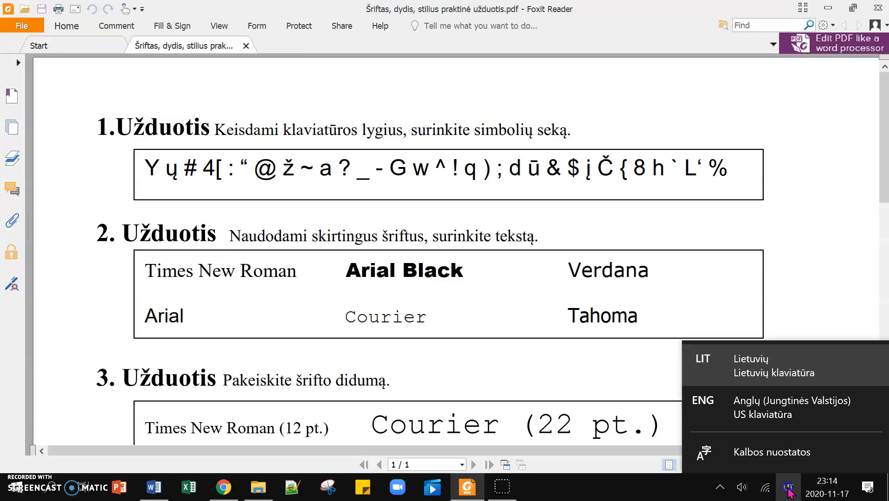
pyautogui.click(776, 411)
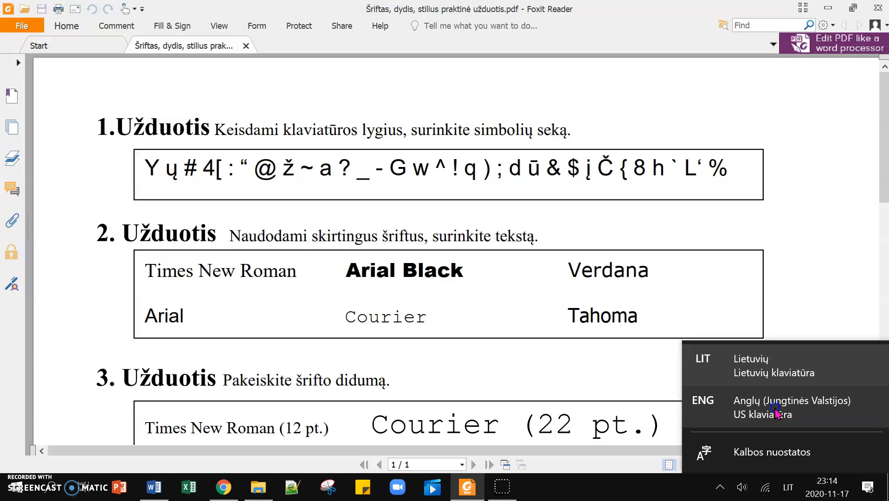
pyautogui.click(774, 367)
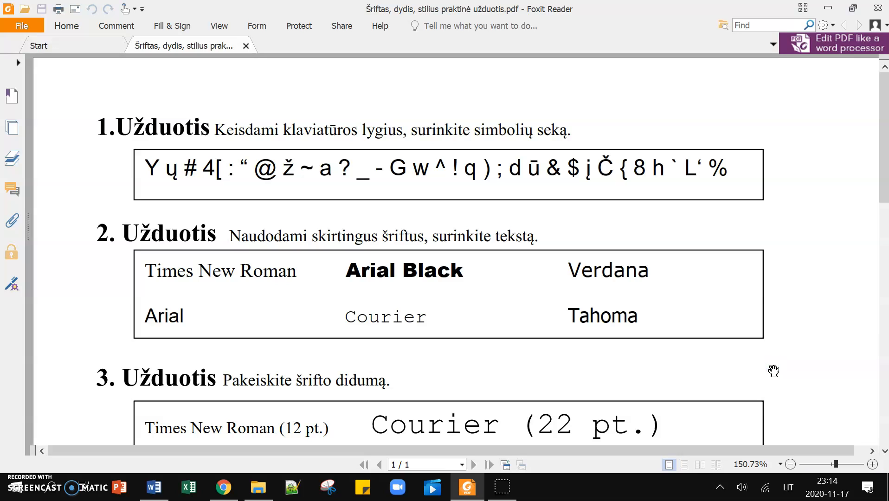
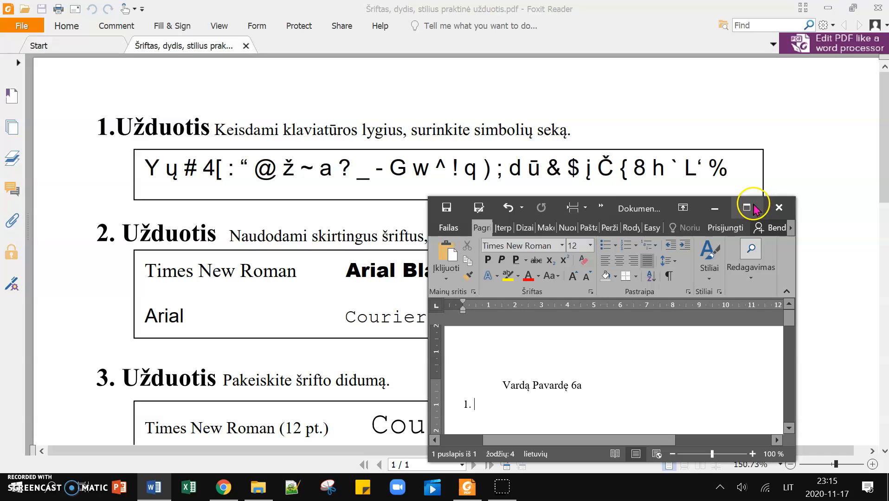
# Widen the Word window below the PDF's symbol row and enter "Y ų # 4 [ : “ @" after "1.", ending with a new line.
pyautogui.moveTo(426, 310); pyautogui.dragTo(75, 315)
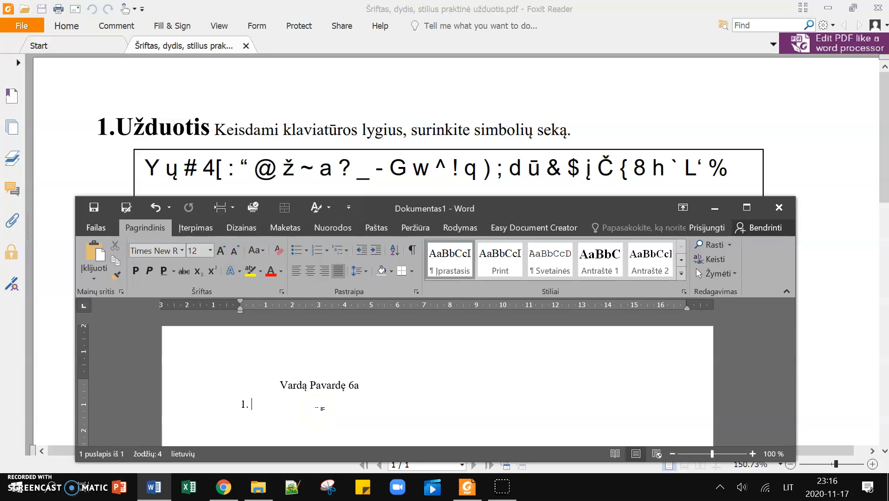
pyautogui.write('Y')
pyautogui.write('ų # 4 [')
pyautogui.write(':')
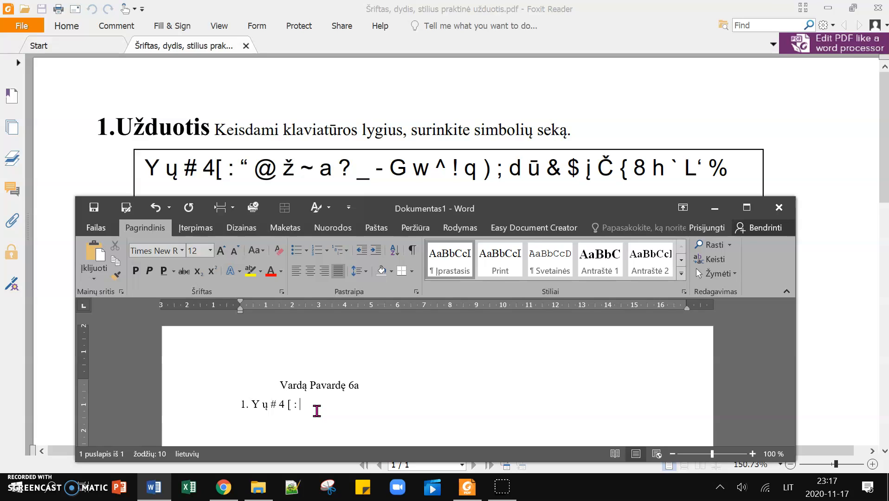
pyautogui.write('„')
pyautogui.write('‘')
pyautogui.write('„')
pyautogui.press('BackSpace')
pyautogui.write('@')
pyautogui.press('Return')
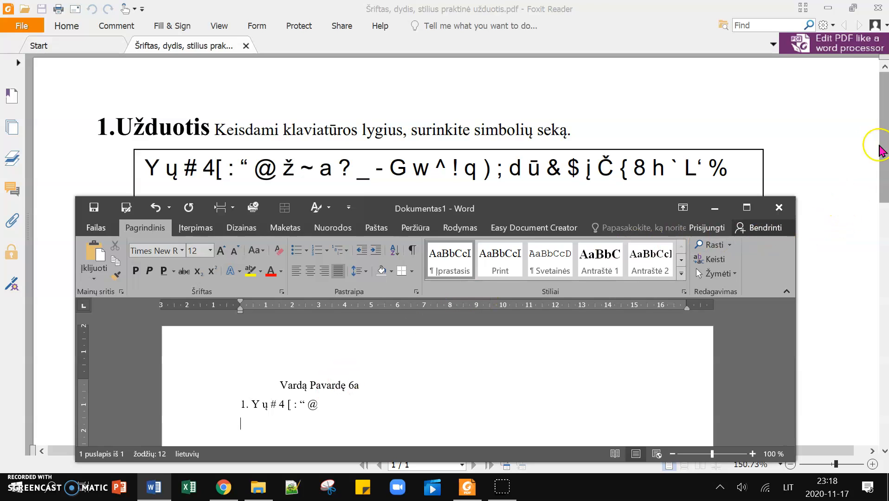
# Bring the second exercise of the PDF into view and enter "2. Times New Roman" below the symbol line in Word.
pyautogui.scroll(-3, 834, 158)
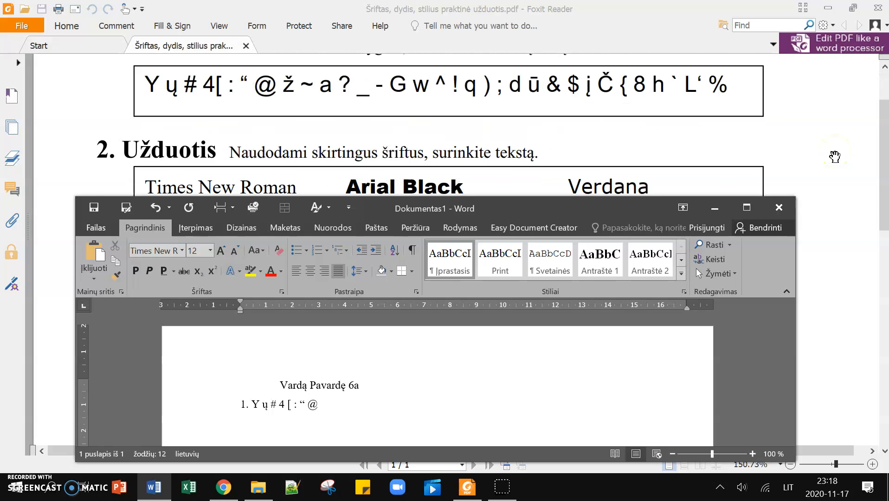
pyautogui.scroll(-2, 835, 157)
pyautogui.scroll(-1, 835, 157)
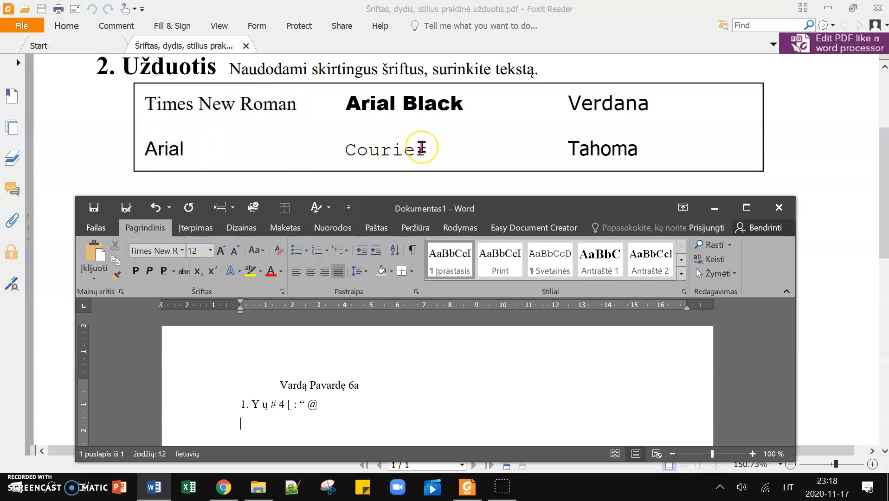
pyautogui.press('Return')
pyautogui.write('2.')
pyautogui.write('Times N')
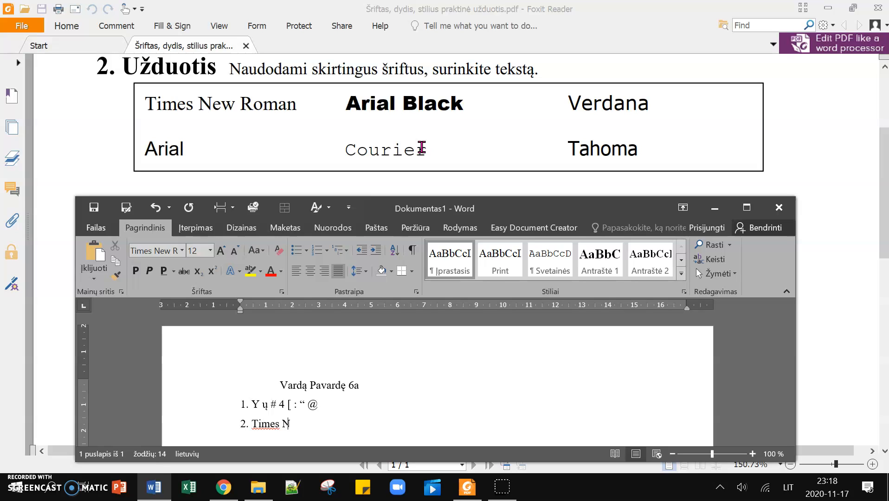
pyautogui.write('ew Roman')
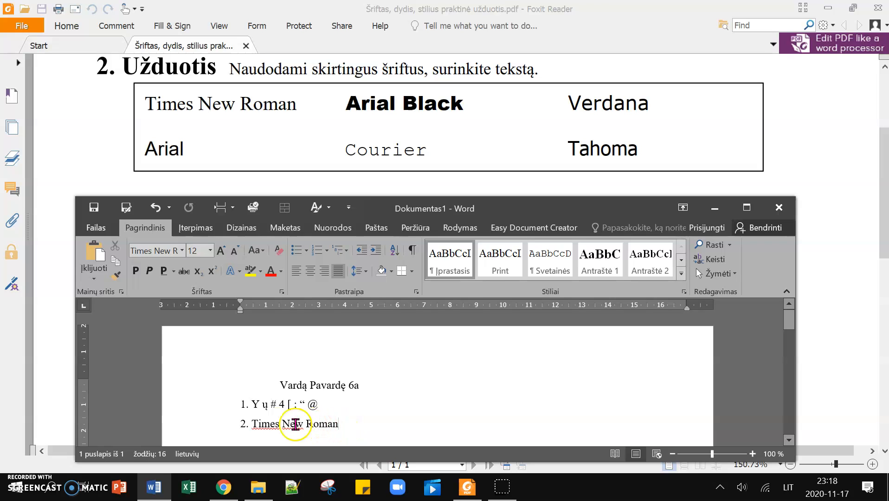
# Apply the Times New Roman font to the words "Times New Roman" on line 2.
pyautogui.moveTo(251, 424); pyautogui.dragTo(338, 425)
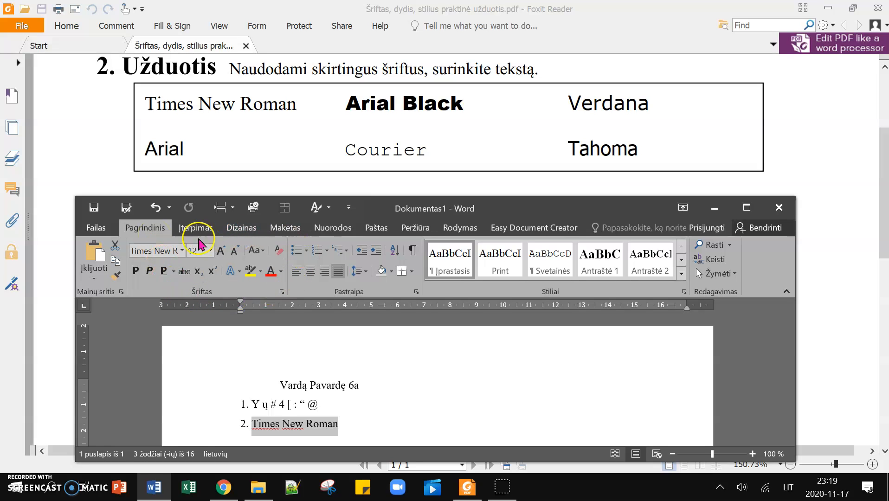
pyautogui.click(182, 251)
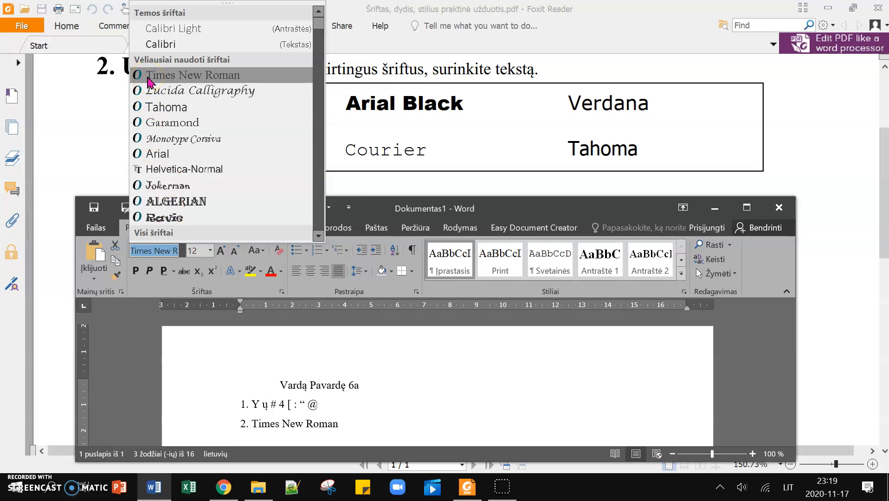
pyautogui.click(149, 77)
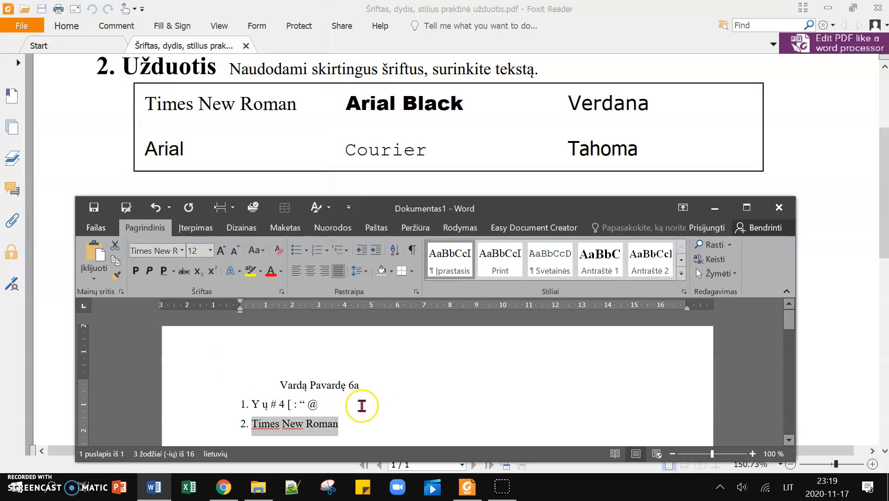
pyautogui.click(370, 420)
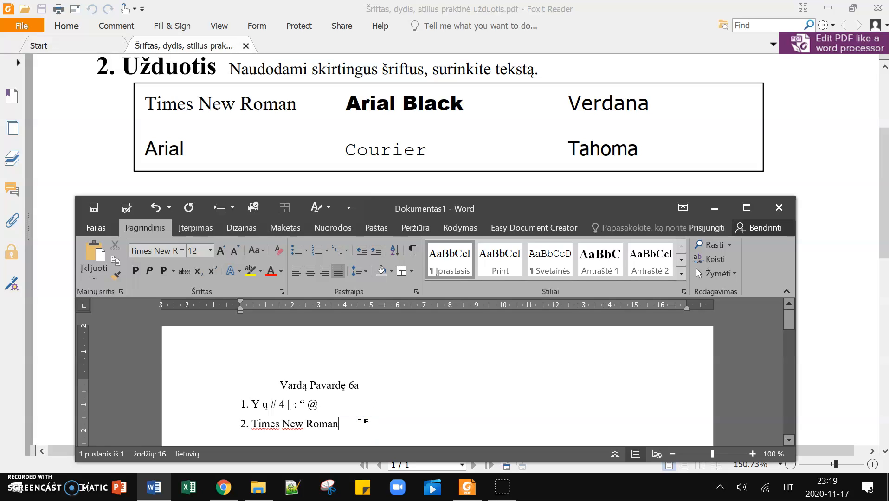
# Add "Arial Black" one tab stop after "Times New Roman" on line 2 and apply the Arial Black font to it.
pyautogui.press('Tab')
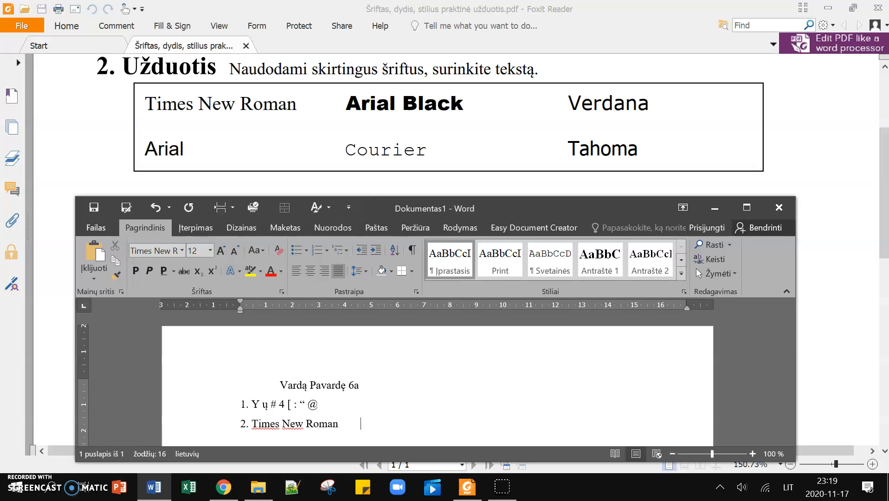
pyautogui.write('Arial Black')
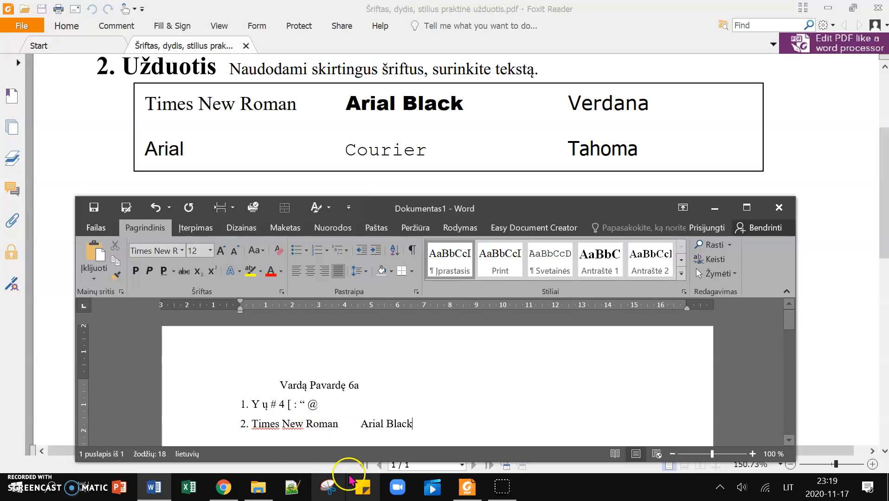
pyautogui.click(418, 423)
pyautogui.moveTo(417, 424); pyautogui.dragTo(361, 424)
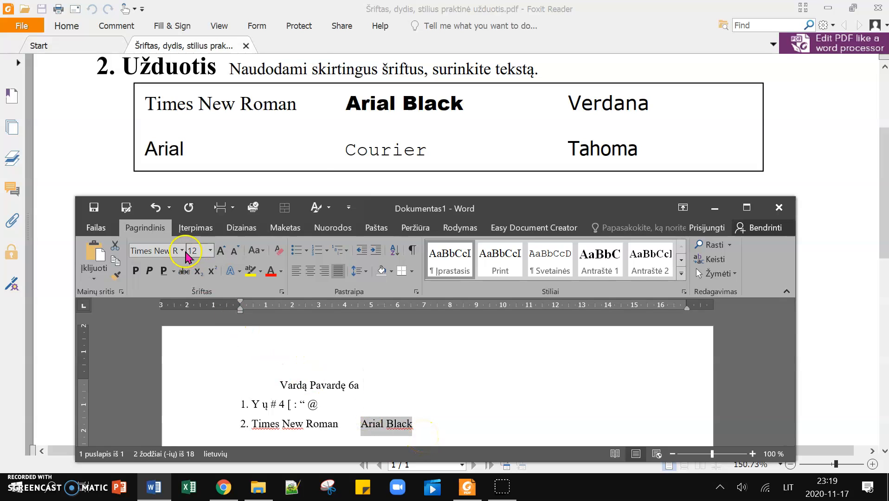
pyautogui.click(182, 251)
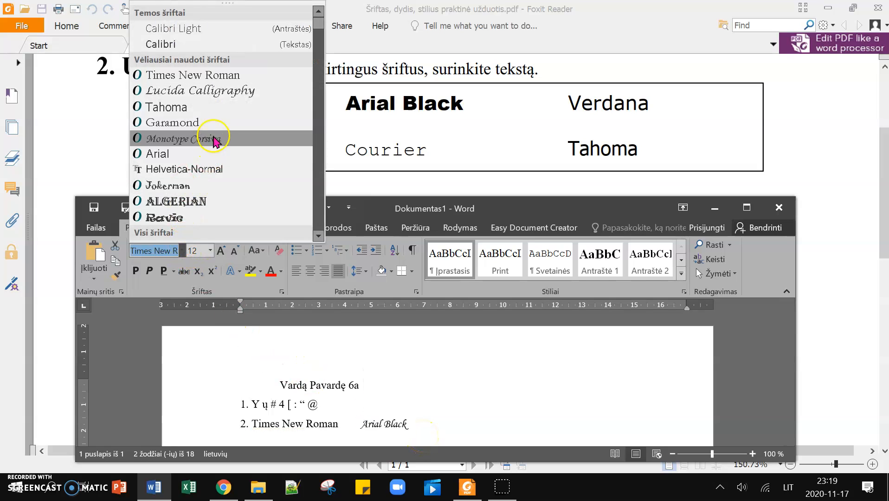
pyautogui.scroll(-3, 221, 126)
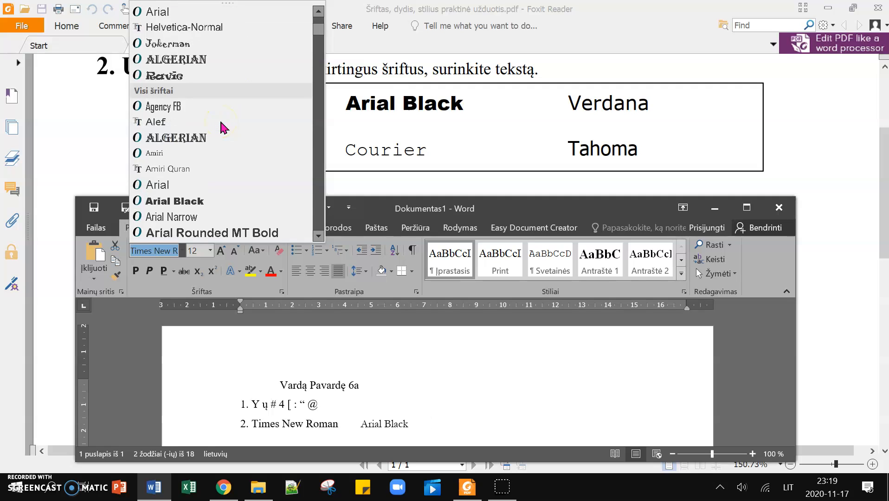
pyautogui.click(202, 202)
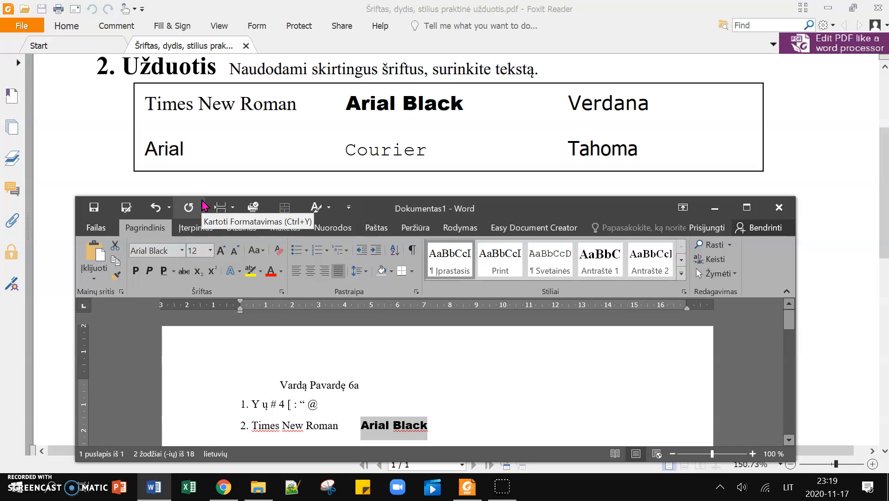
# Add the word "Verdana" in a third tabbed column after "Arial Black" on line 2.
pyautogui.click(450, 423)
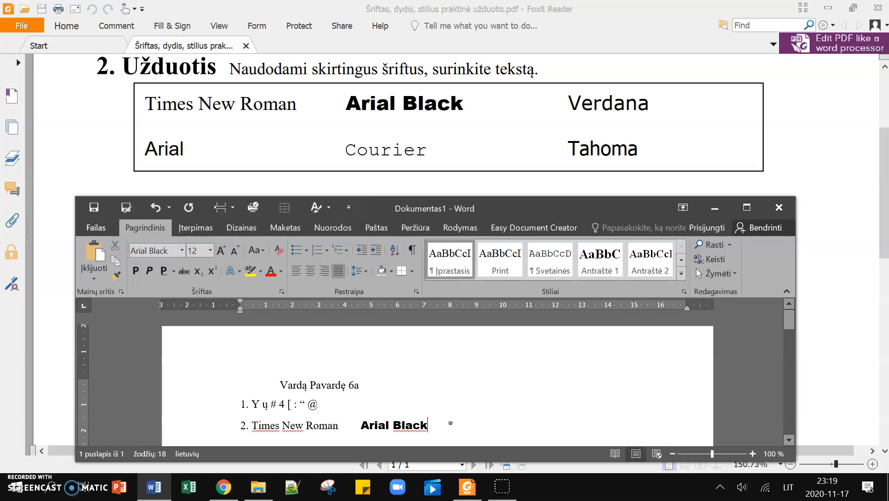
pyautogui.press('Tab')
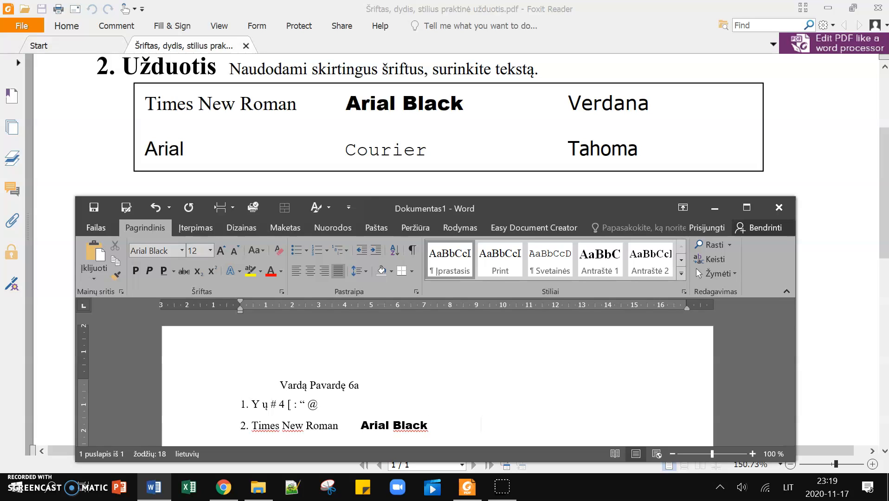
pyautogui.write('Verdana')
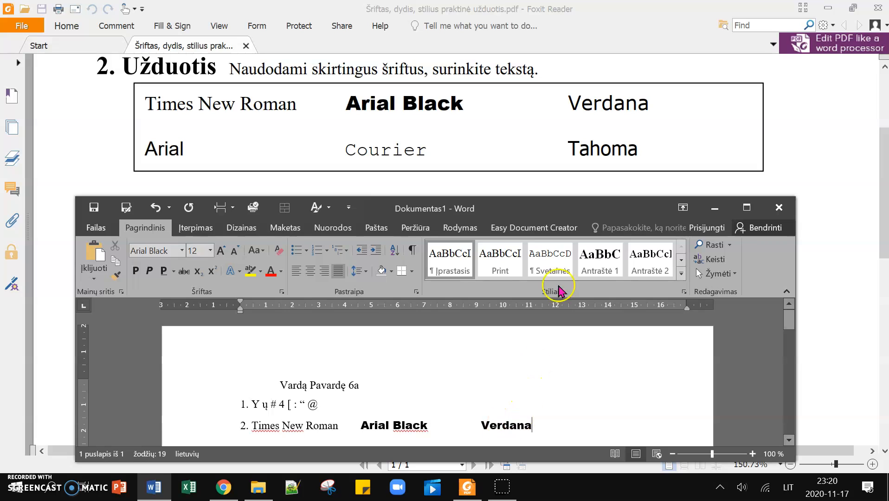
# Apply the Verdana font to the word "Verdana" on line 2.
pyautogui.moveTo(532, 426); pyautogui.dragTo(479, 424)
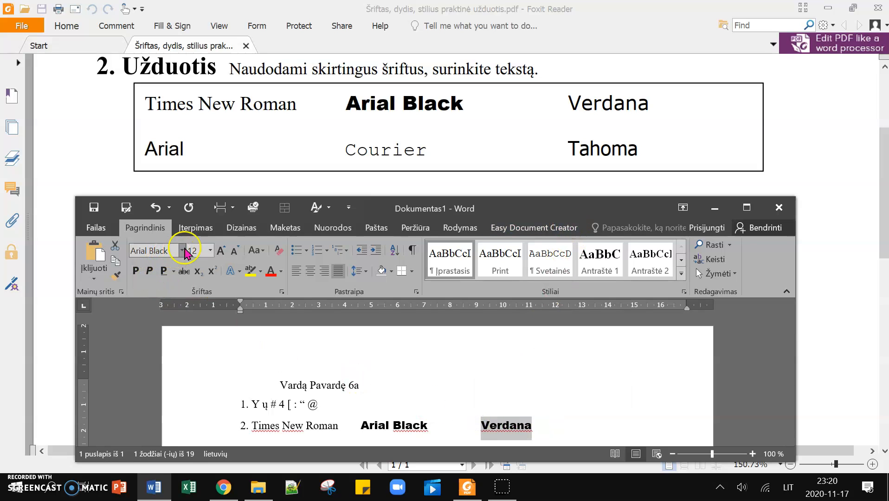
pyautogui.click(183, 251)
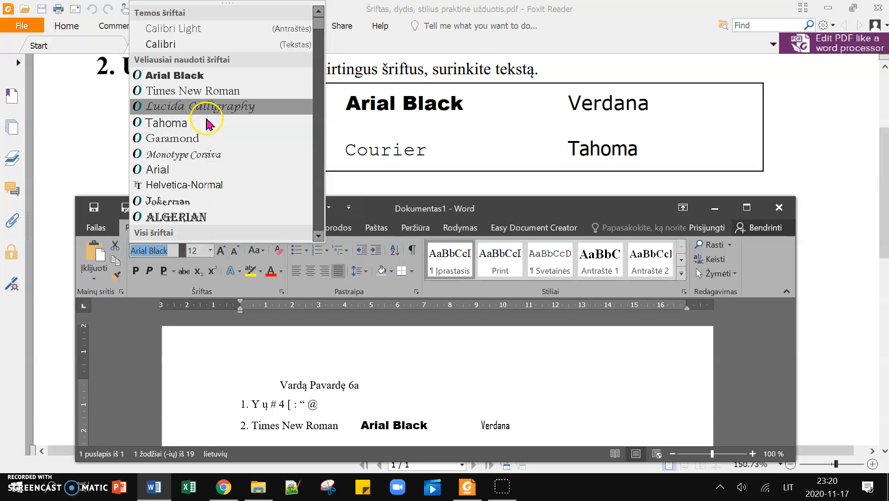
pyautogui.scroll(-2, 217, 174)
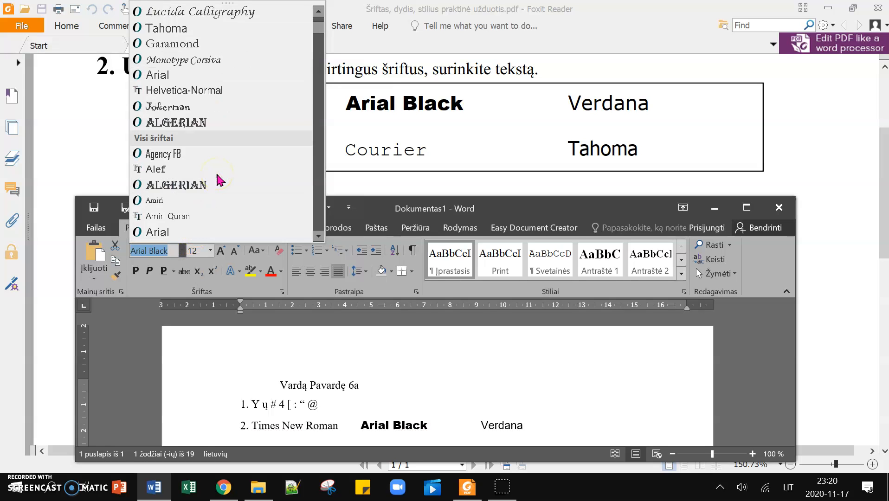
pyautogui.scroll(-2, 218, 179)
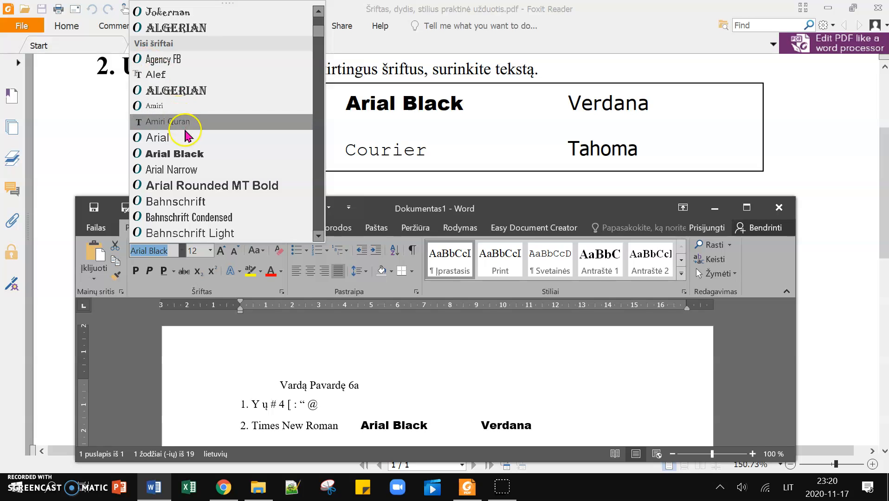
pyautogui.scroll(-2, 193, 165)
pyautogui.scroll(-20, 193, 165)
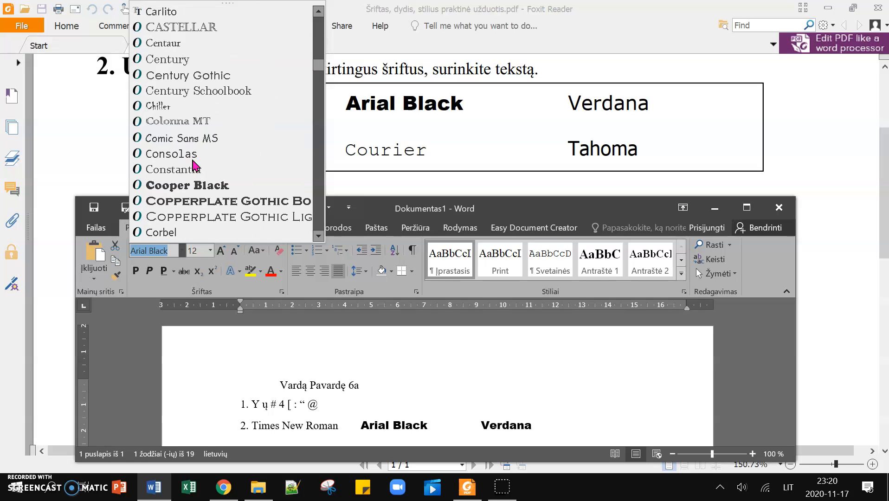
pyautogui.scroll(-20, 193, 165)
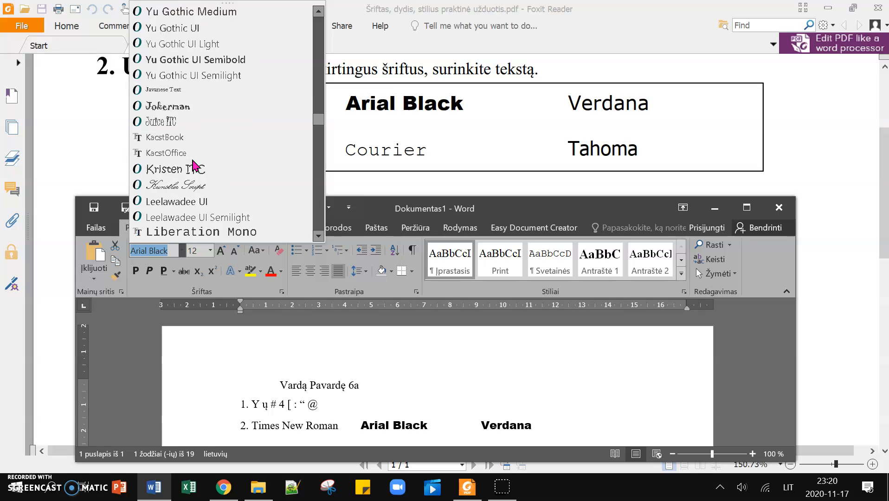
pyautogui.scroll(-20, 193, 165)
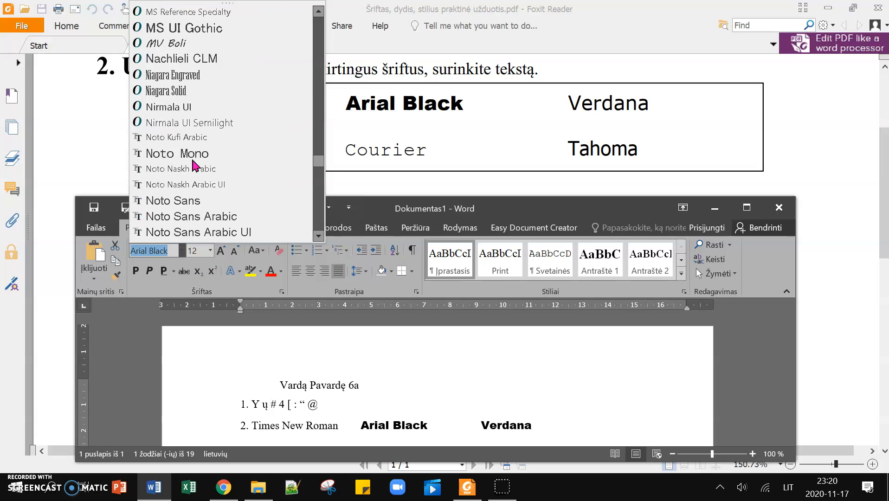
pyautogui.moveTo(314, 172); pyautogui.dragTo(306, 222)
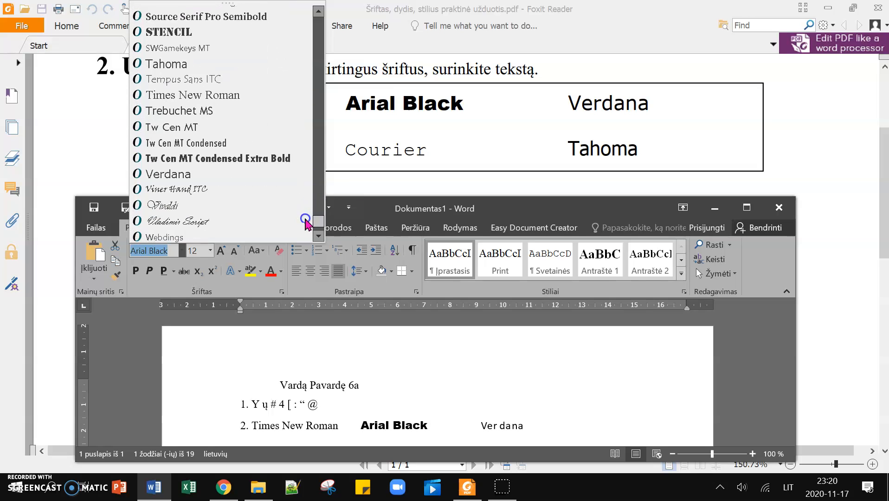
pyautogui.click(166, 178)
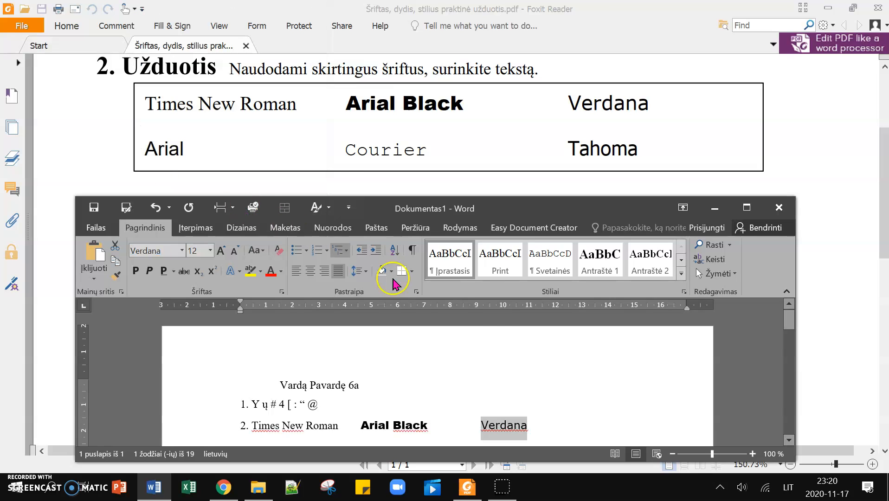
# Enter "Arial" on a new line below the "Times New Roman" row and set it in the Arial font.
pyautogui.scroll(-3, 496, 328)
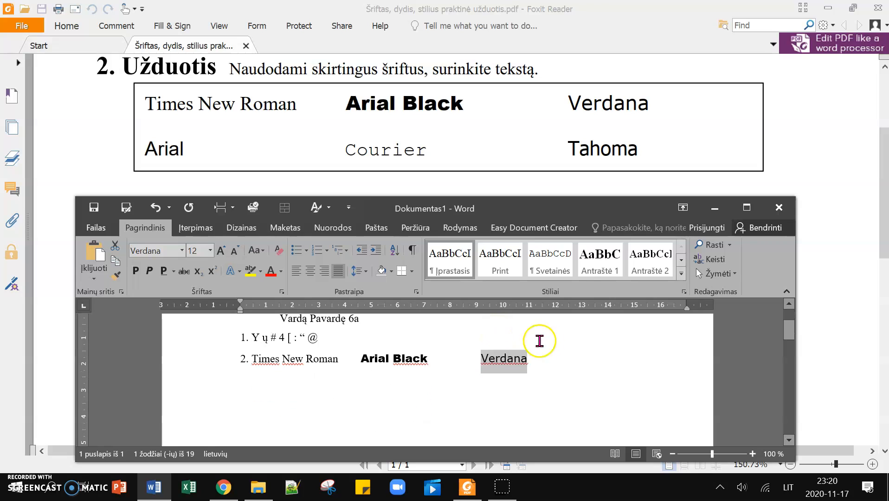
pyautogui.click(562, 356)
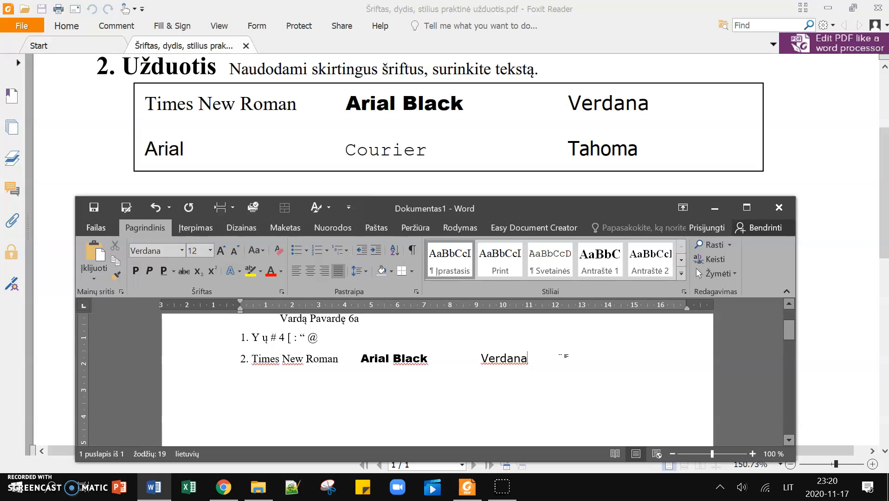
pyautogui.press('Return')
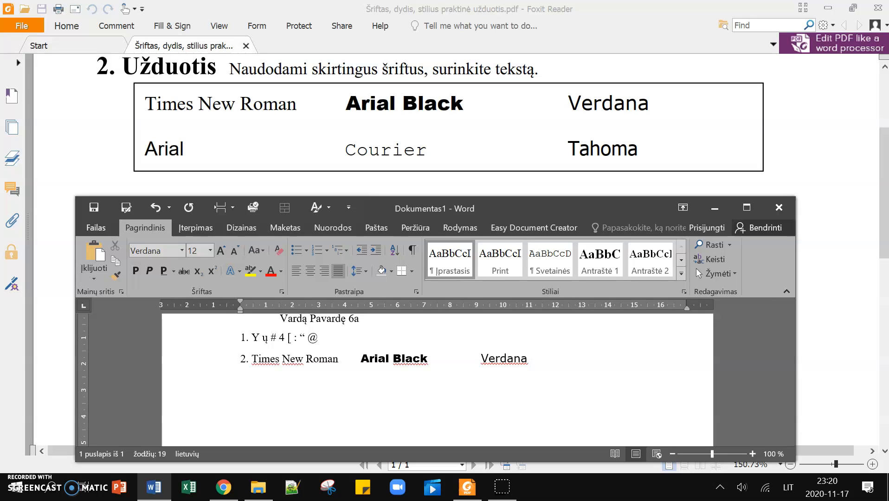
pyautogui.write('Arial')
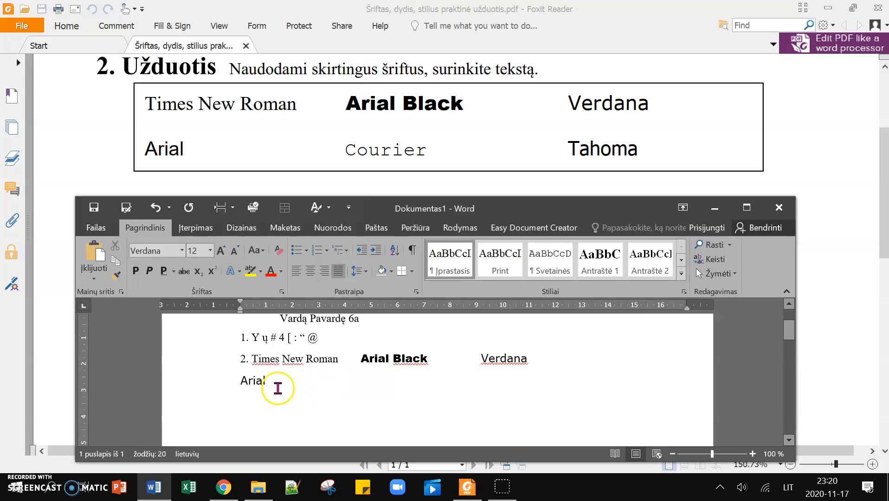
pyautogui.moveTo(278, 388); pyautogui.dragTo(241, 386)
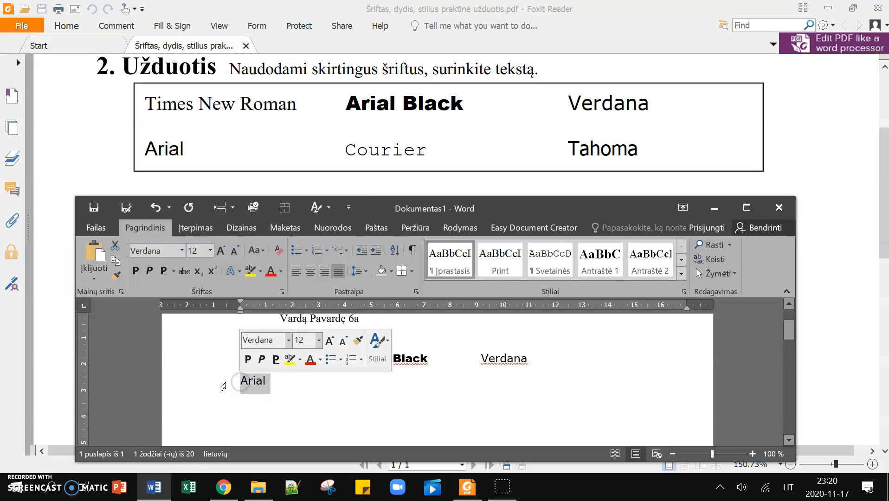
pyautogui.click(183, 251)
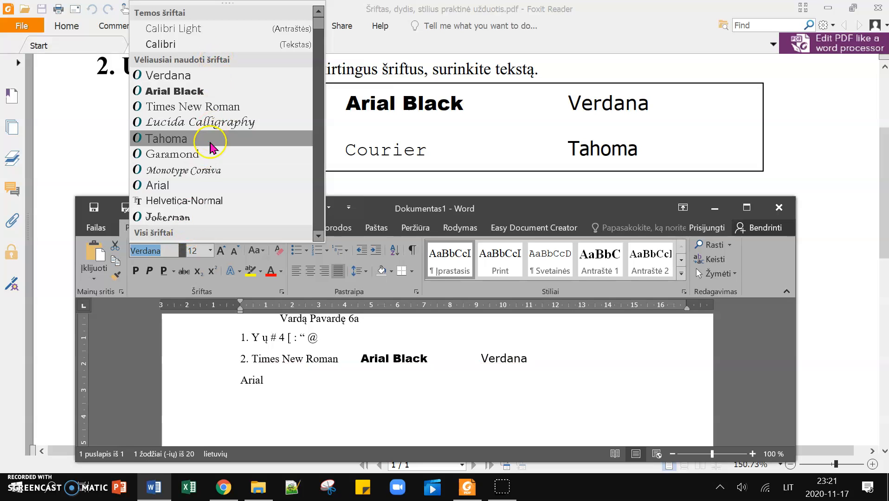
pyautogui.click(157, 187)
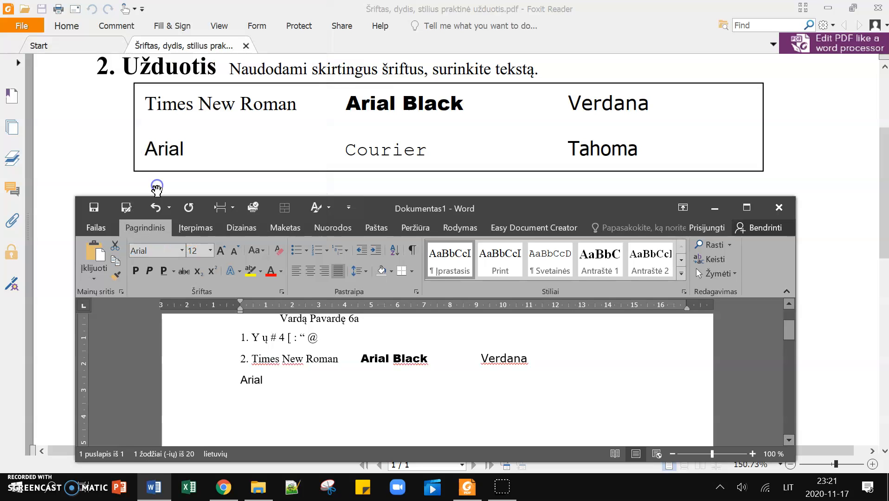
# Add "Courier" after "Arial", aligned under "Arial Black", and set the word in the Courier font.
pyautogui.click(312, 384)
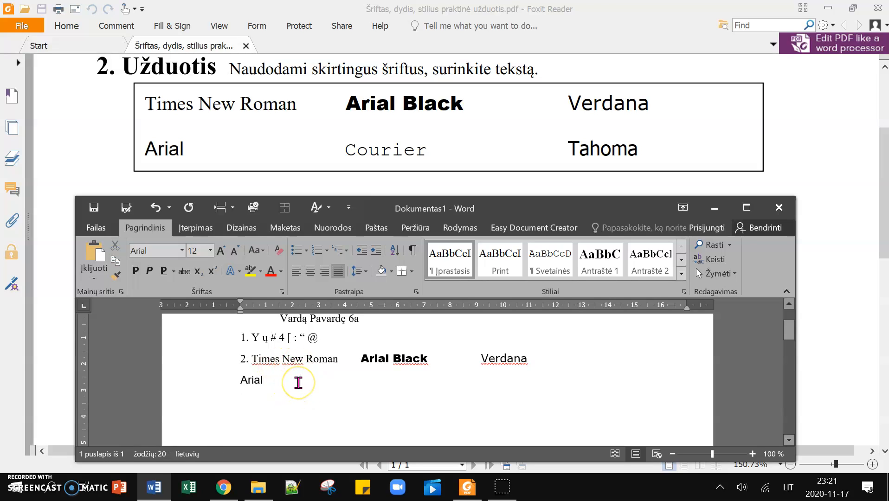
pyautogui.click(366, 392)
pyautogui.write('Courier')
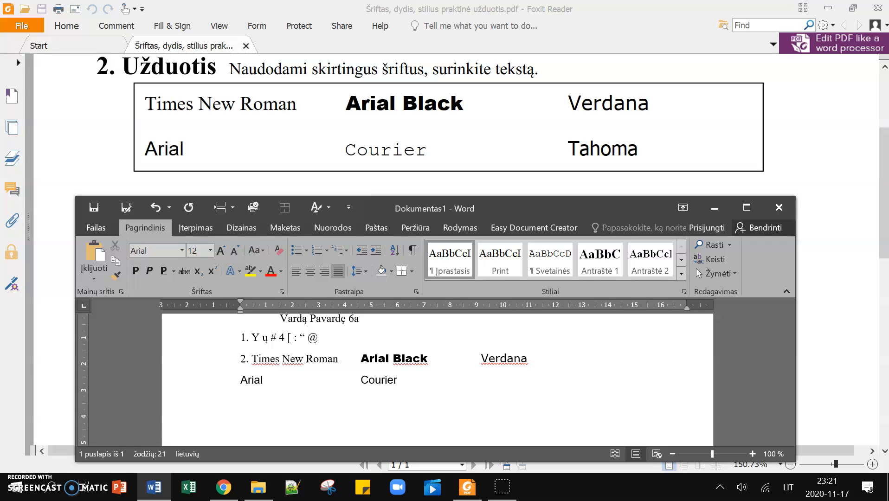
pyautogui.moveTo(400, 380); pyautogui.dragTo(361, 383)
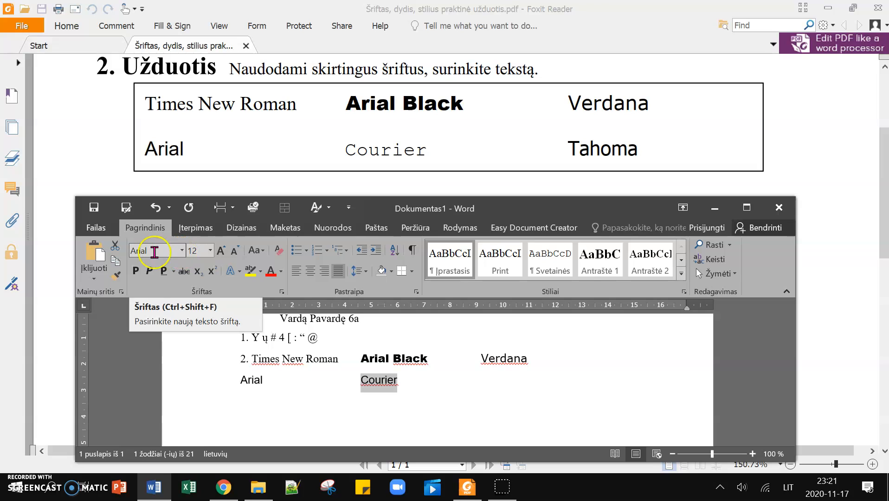
pyautogui.click(155, 251)
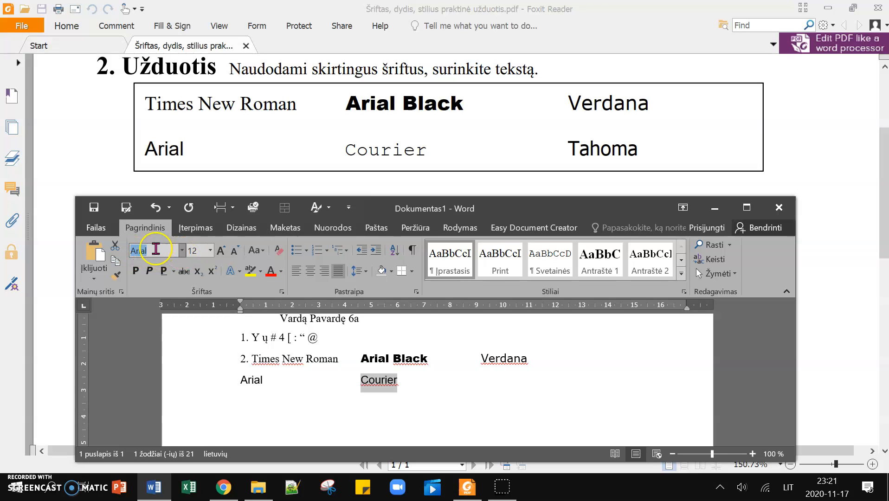
pyautogui.write('C')
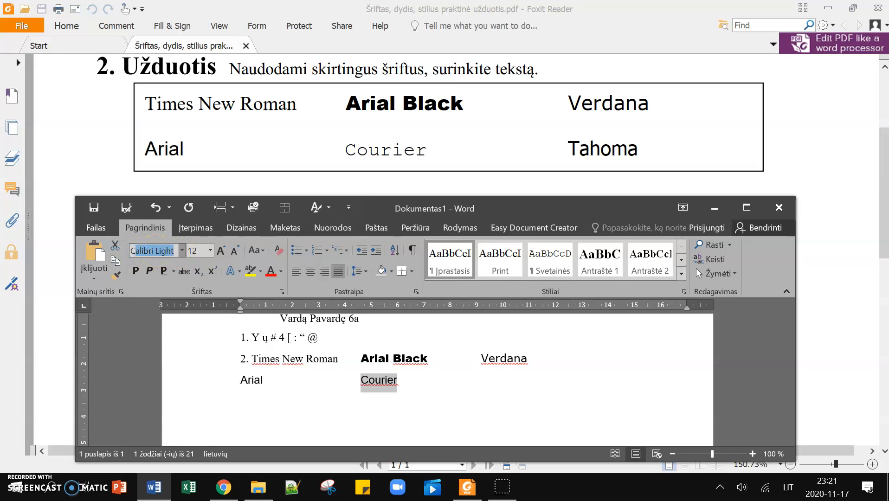
pyautogui.write('ourier')
pyautogui.press('BackSpace')
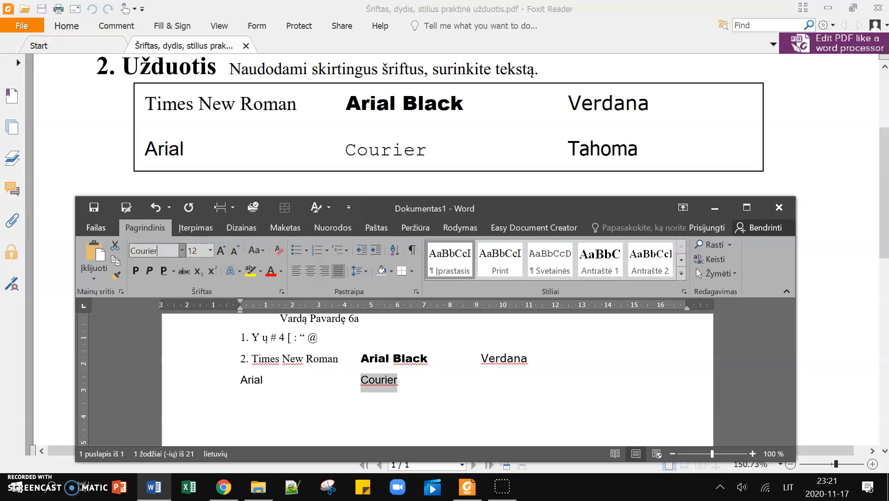
pyautogui.press('Return')
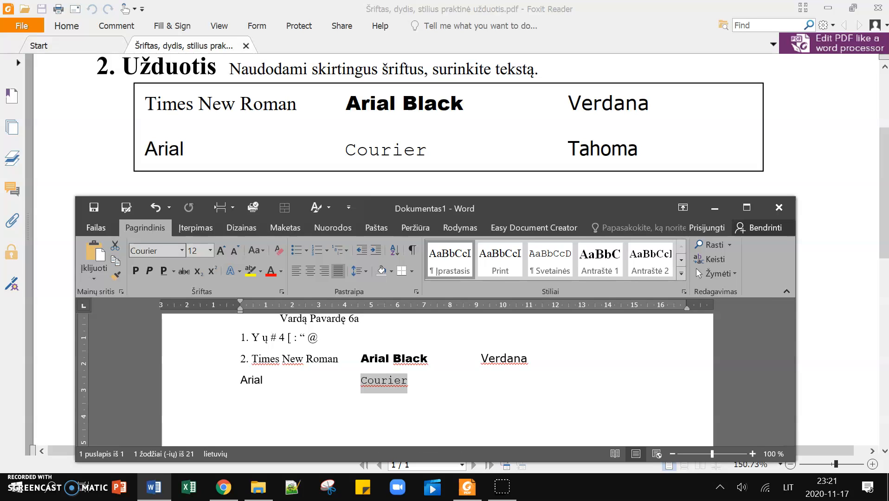
# Add "Tahoma" after "Courier", aligned under "Verdana", and set the word in the Tahoma font.
pyautogui.press('End')
pyautogui.press('Tab')
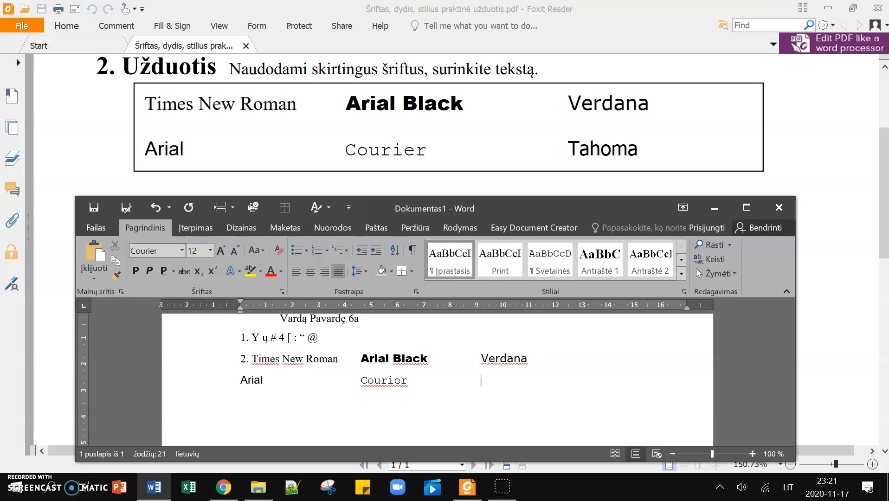
pyautogui.write('Tahoma')
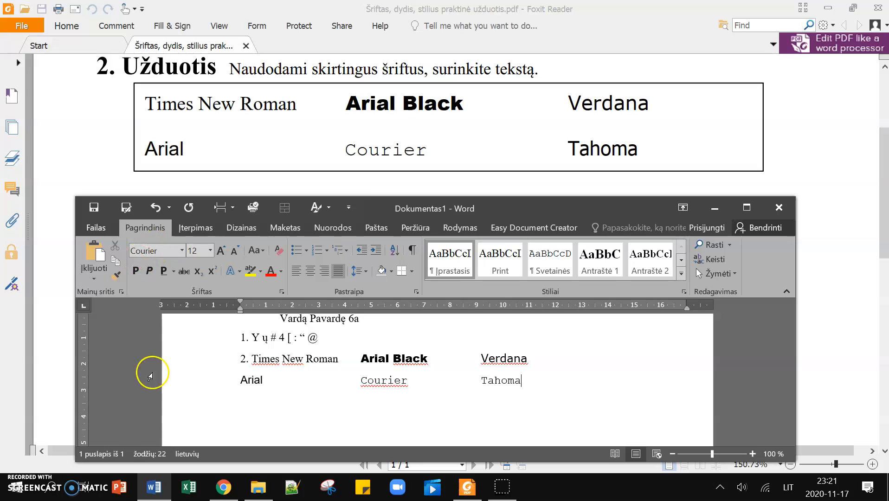
pyautogui.moveTo(535, 386); pyautogui.dragTo(479, 382)
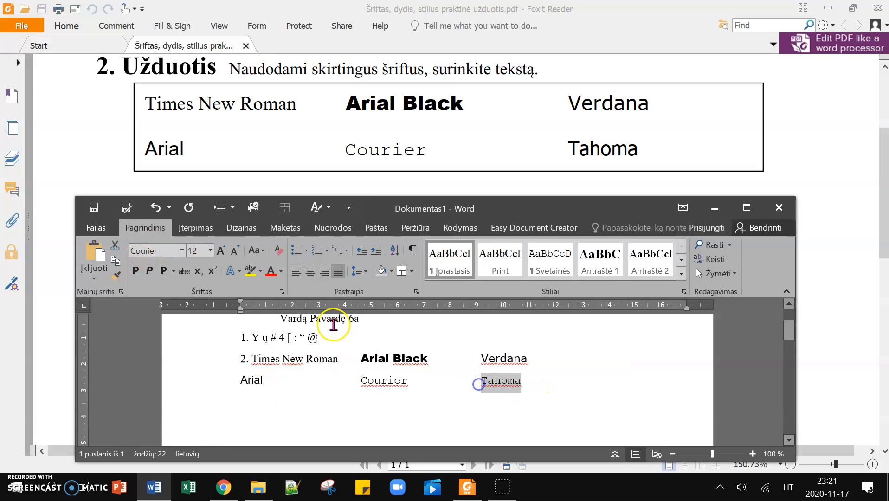
pyautogui.click(180, 251)
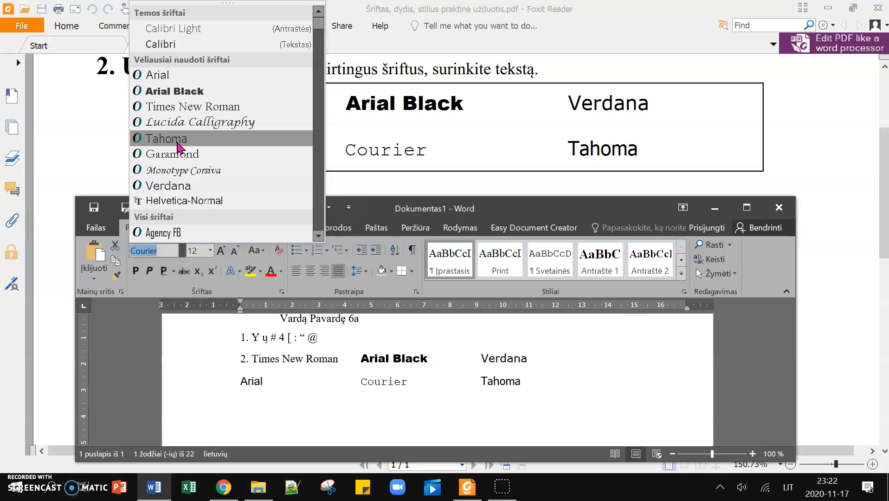
pyautogui.click(178, 144)
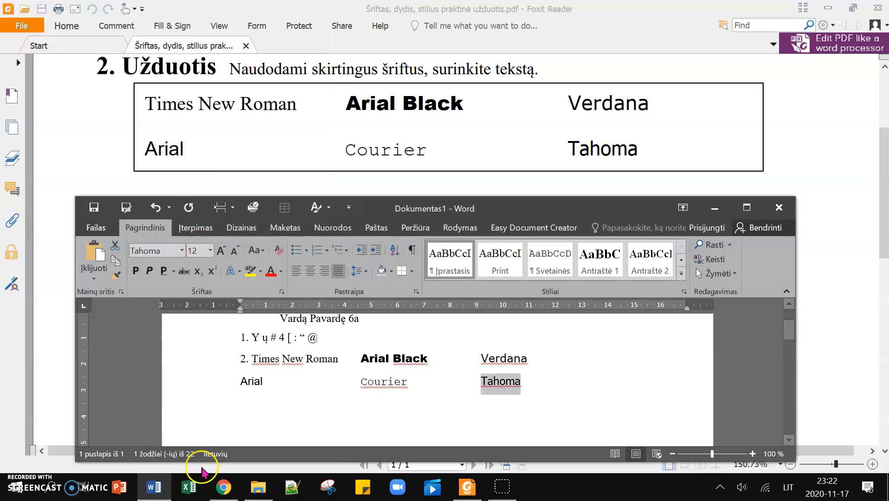
pyautogui.click(253, 396)
pyautogui.click(546, 391)
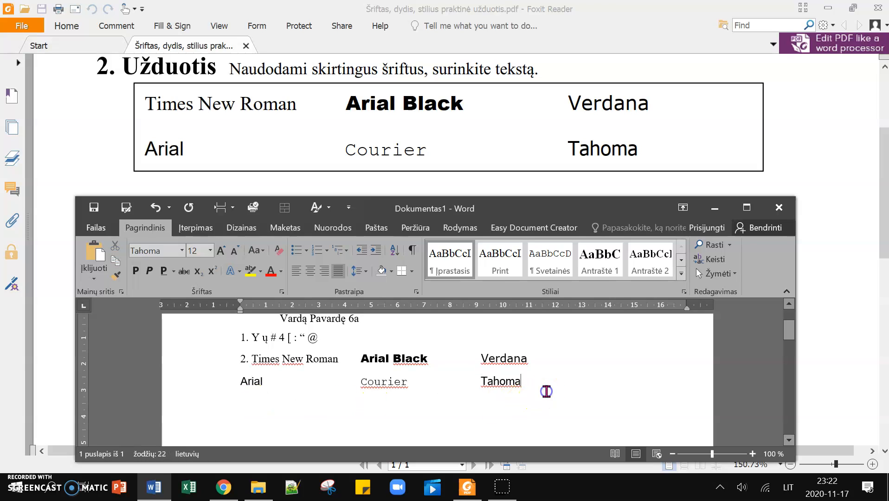
# Start a new line numbered "3." below the "Arial" row and set the number in Times New Roman.
pyautogui.press('Return')
pyautogui.write('3.')
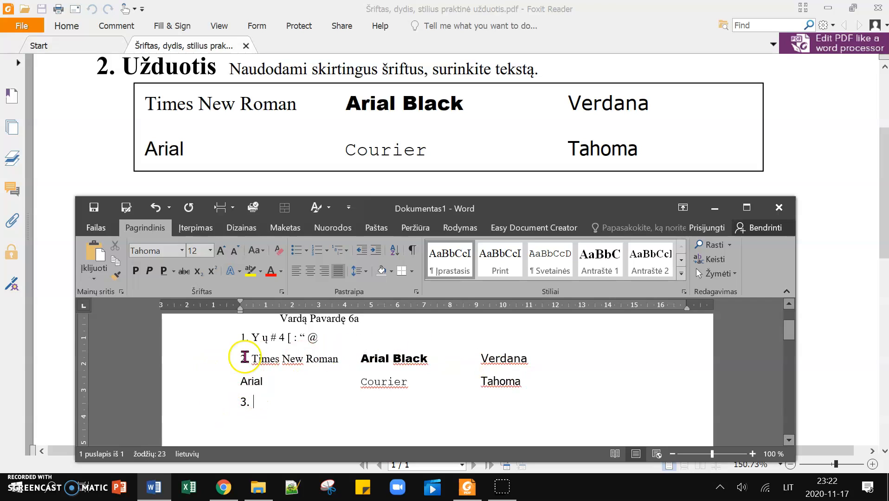
pyautogui.moveTo(263, 401); pyautogui.dragTo(236, 403)
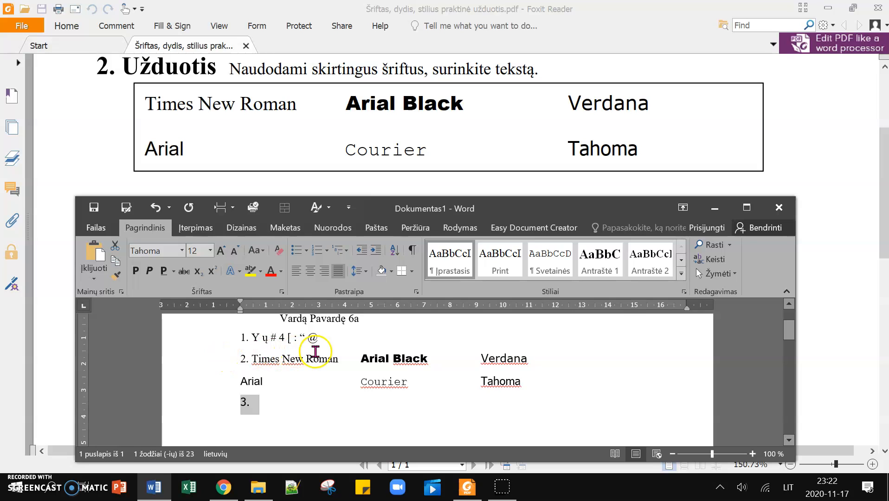
pyautogui.click(182, 256)
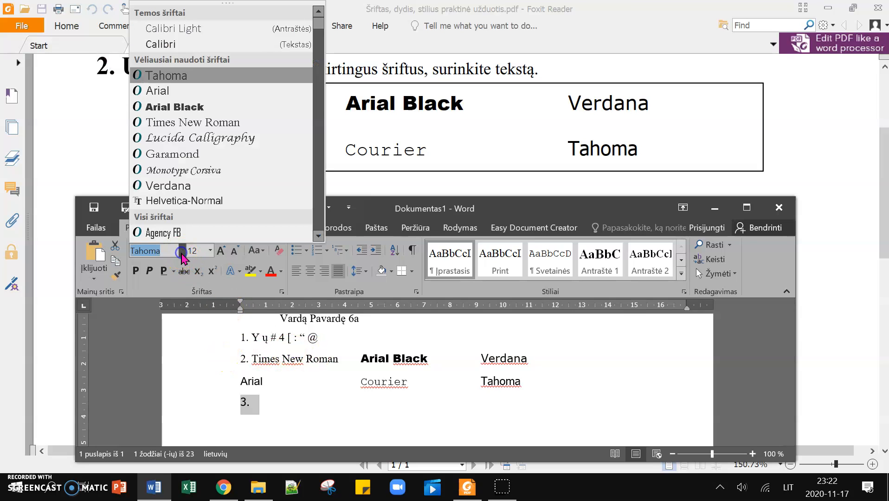
pyautogui.click(208, 125)
pyautogui.click(281, 405)
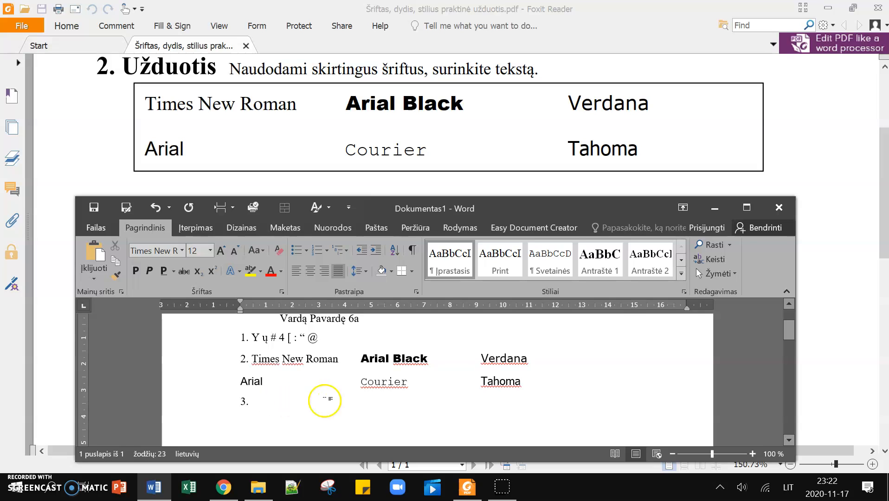
# Consult exercise 3 in the lesson PDF and enter "Arial (18 pt.)" after the number 3 in the Word document.
pyautogui.scroll(-5, 826, 241)
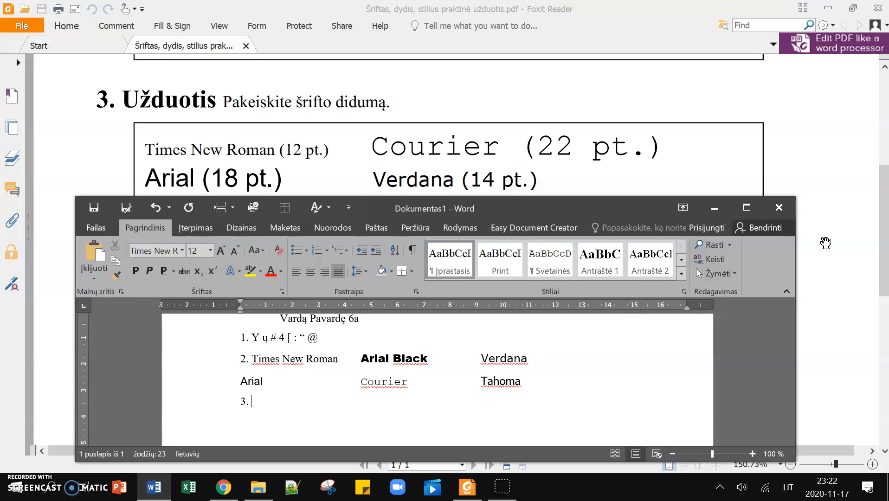
pyautogui.scroll(-1, 826, 242)
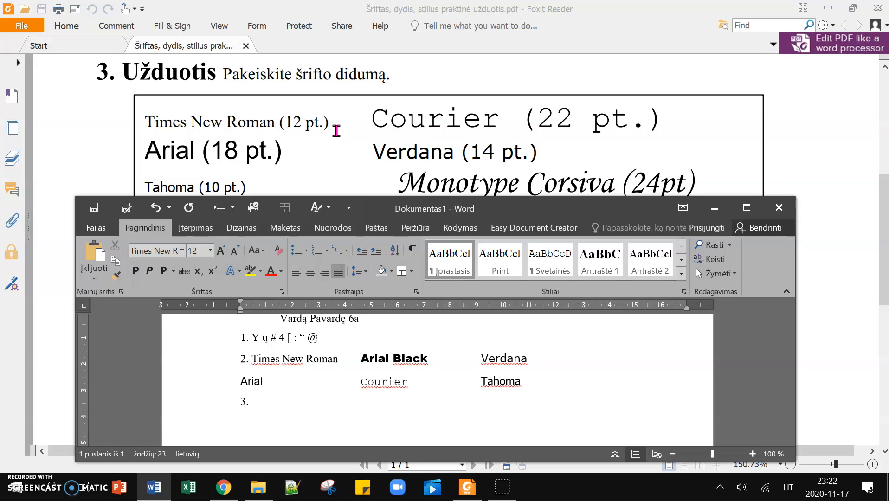
pyautogui.moveTo(145, 151); pyautogui.dragTo(282, 151)
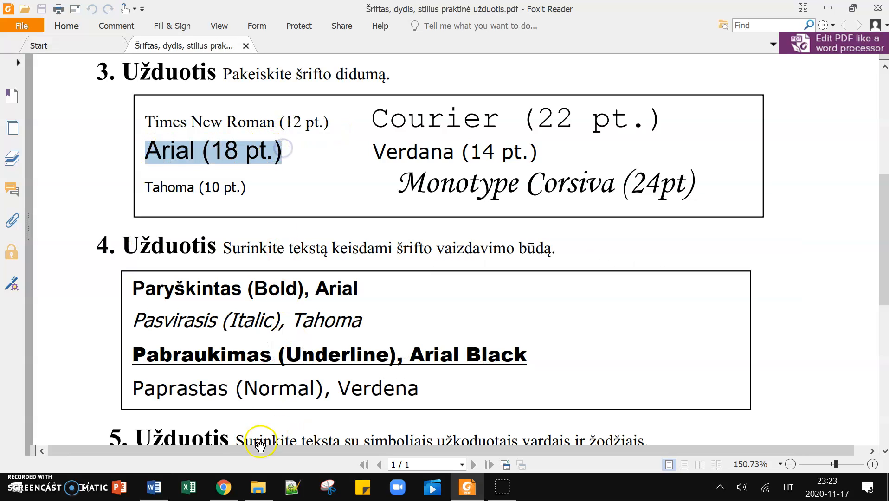
pyautogui.click(159, 488)
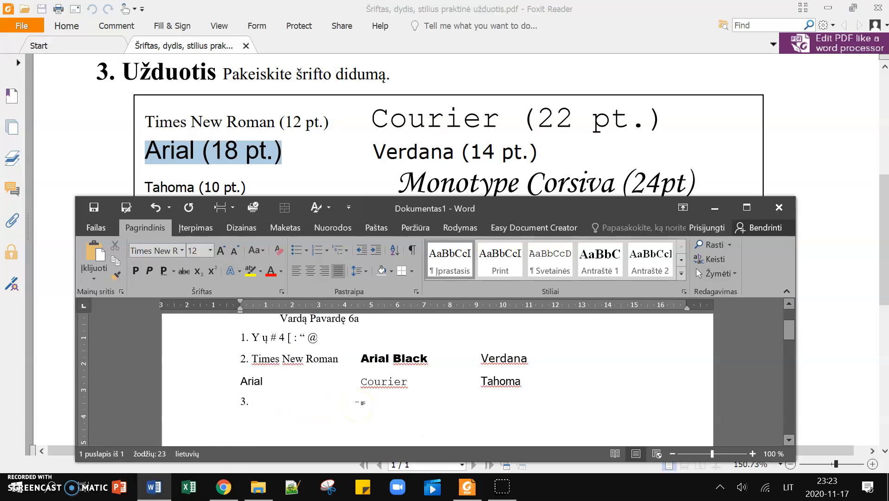
pyautogui.write('Arial')
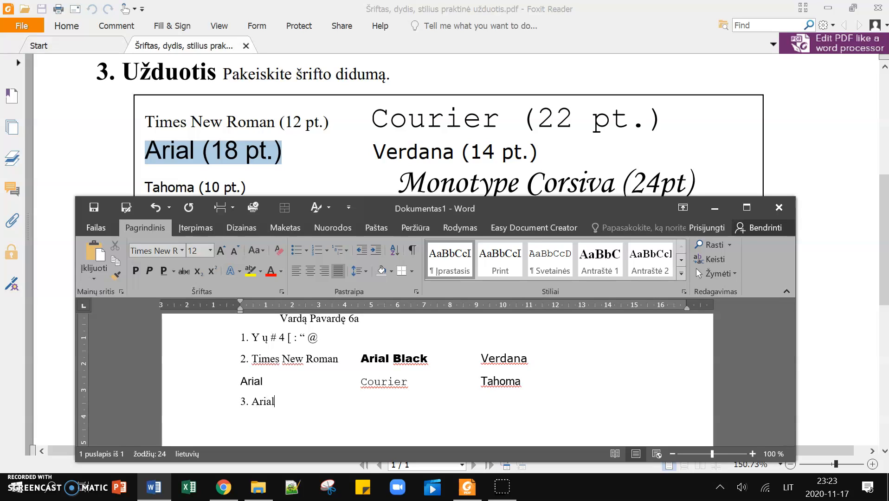
pyautogui.write(' ()')
pyautogui.write('18 ')
pyautogui.write('pt.')
# Format the text "Arial (18 pt.)" on line 3 in the Arial font at size 18.
pyautogui.moveTo(311, 402); pyautogui.dragTo(258, 405)
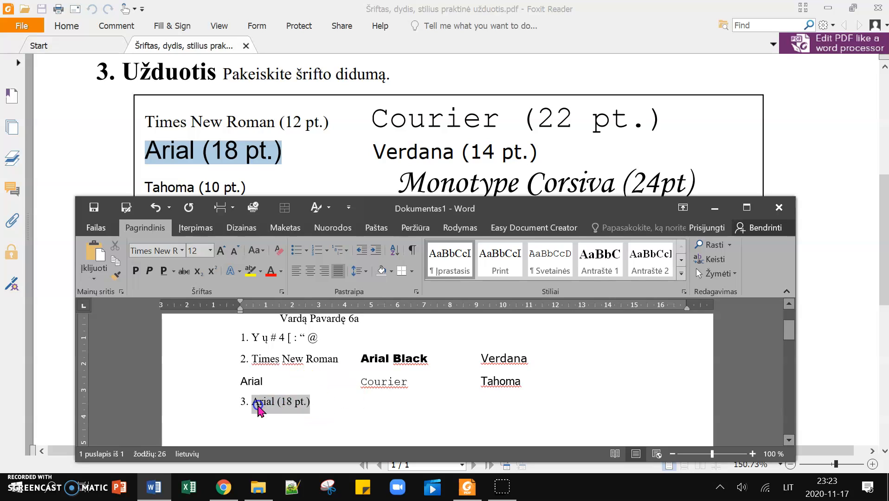
pyautogui.click(183, 251)
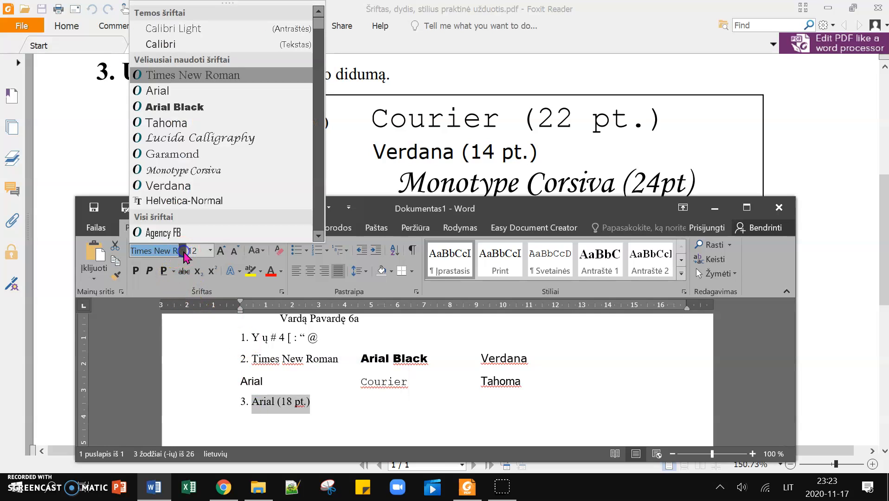
pyautogui.click(171, 93)
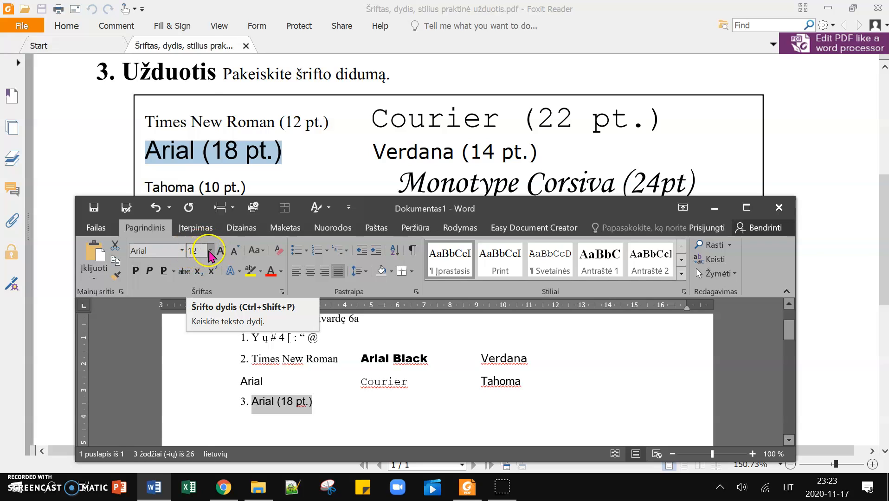
pyautogui.click(209, 253)
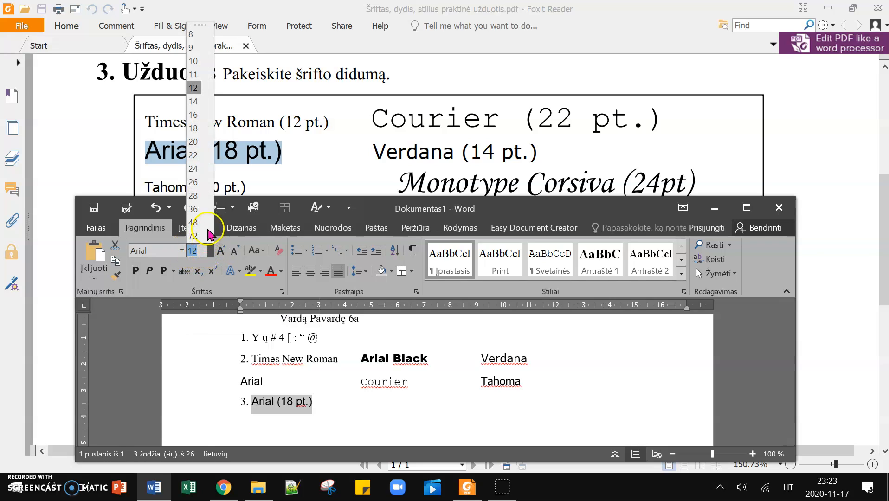
pyautogui.click(193, 129)
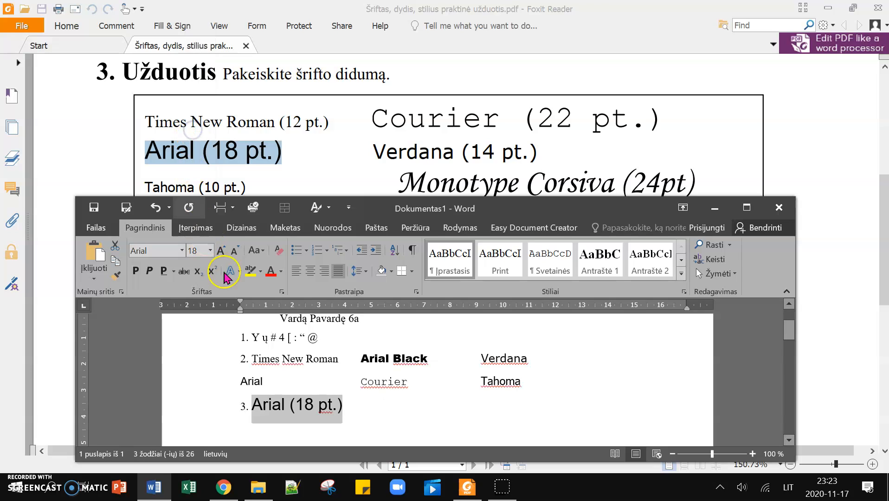
pyautogui.click(374, 414)
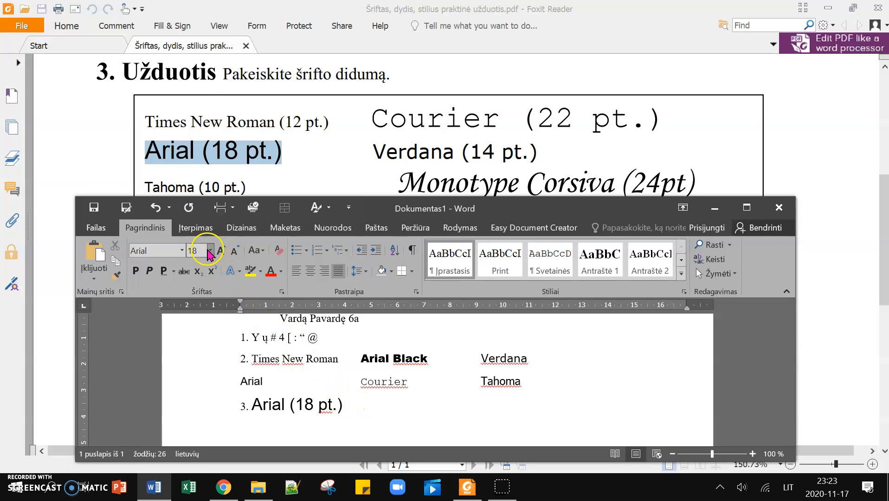
# Try a custom font size of 30 after "Arial (18 pt.)" with the test text "SSSS", and delete that text.
pyautogui.click(209, 251)
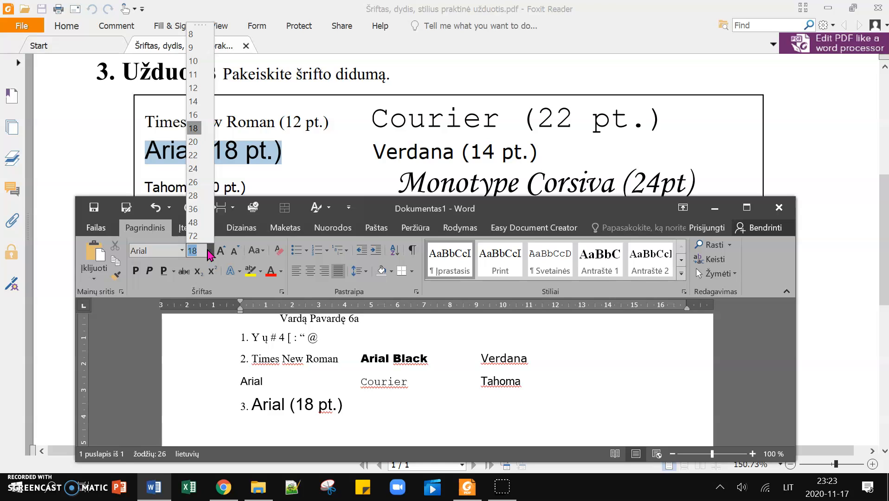
pyautogui.click(209, 251)
pyautogui.click(251, 334)
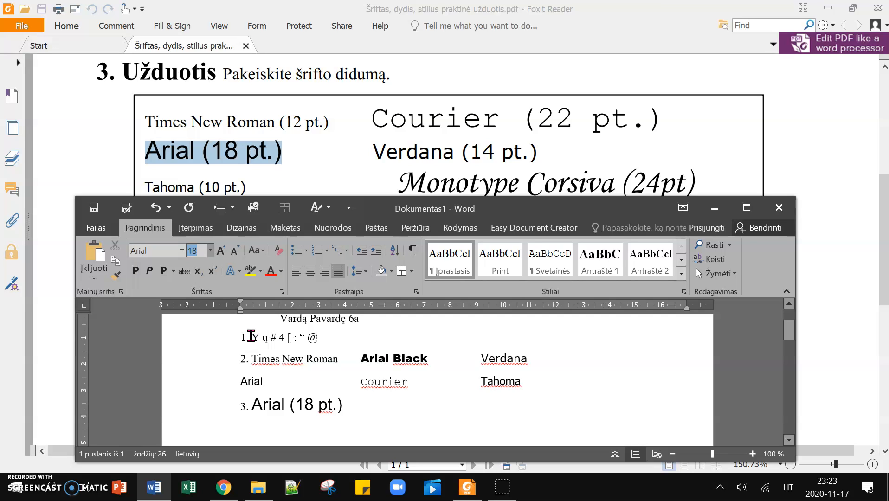
pyautogui.write('30')
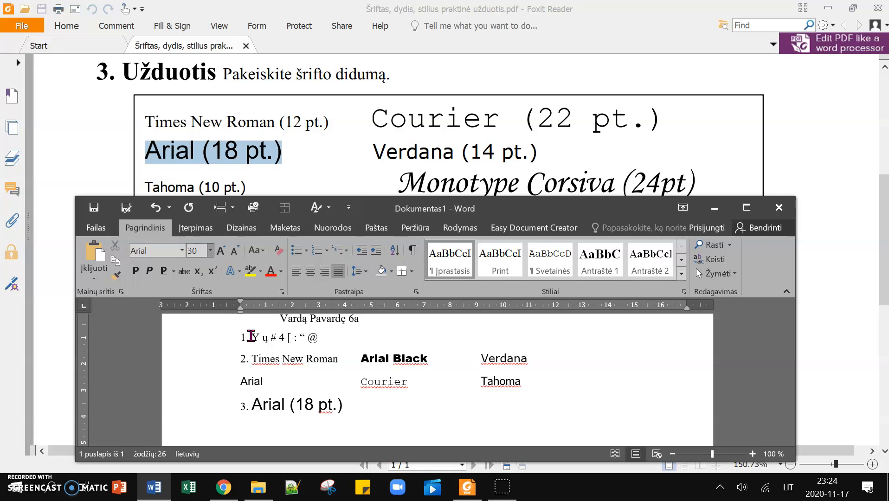
pyautogui.press('Return')
pyautogui.write('SSSS')
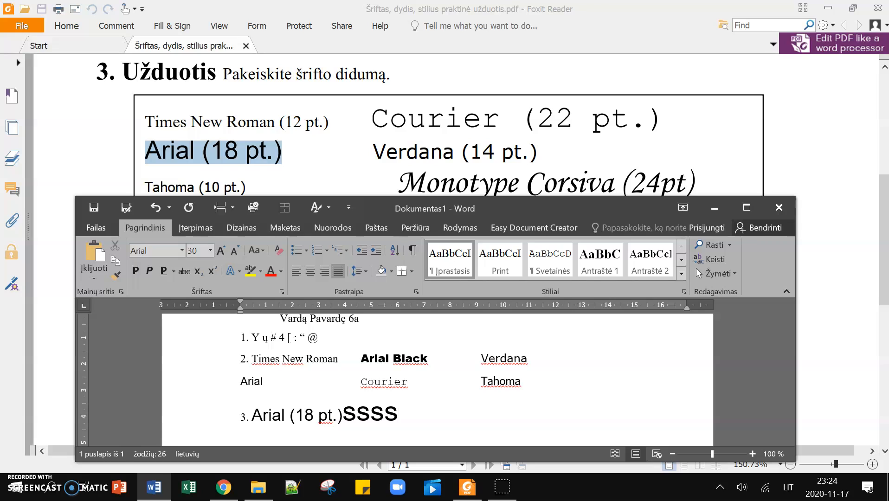
pyautogui.press('BackSpace')
pyautogui.press('BackSpace')
pyautogui.press('BackSpace')
pyautogui.press('BackSpace')
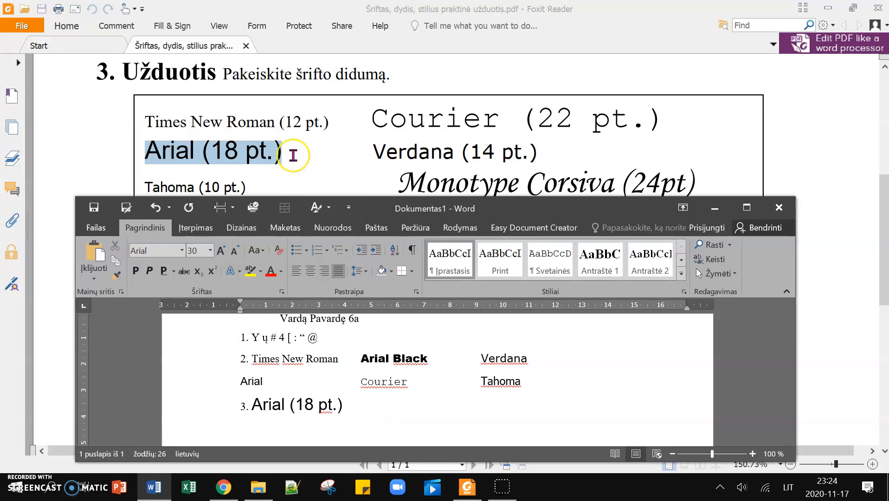
pyautogui.scroll(-1, 293, 155)
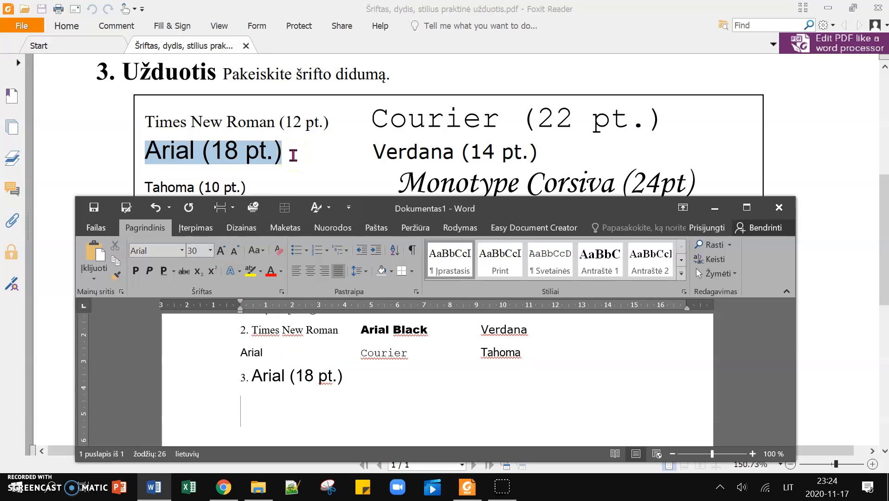